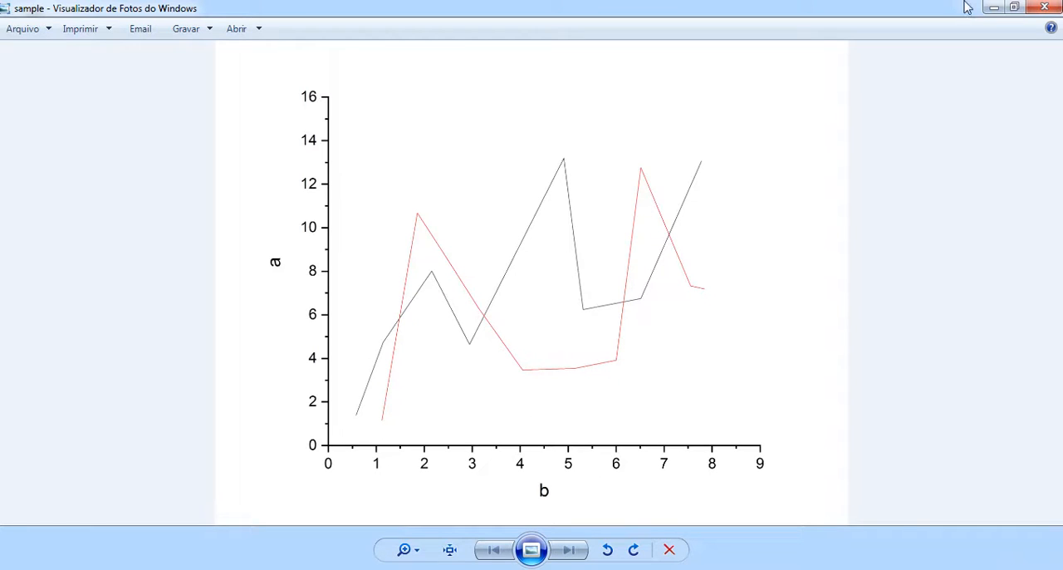
Step: Switch to OriginPro and open the sample image from the desktop in the Digitizer
click(990, 6)
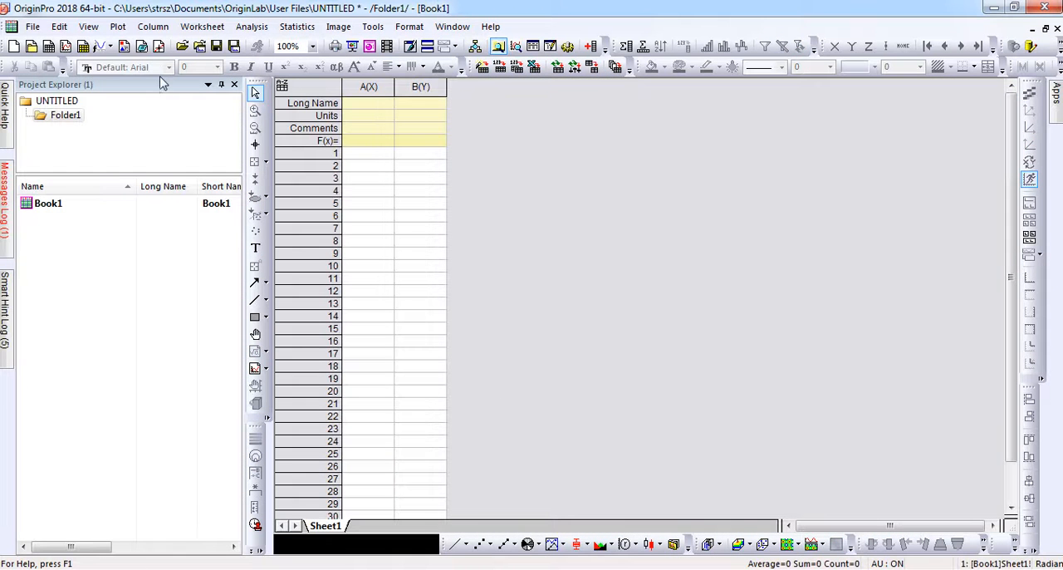
click(161, 46)
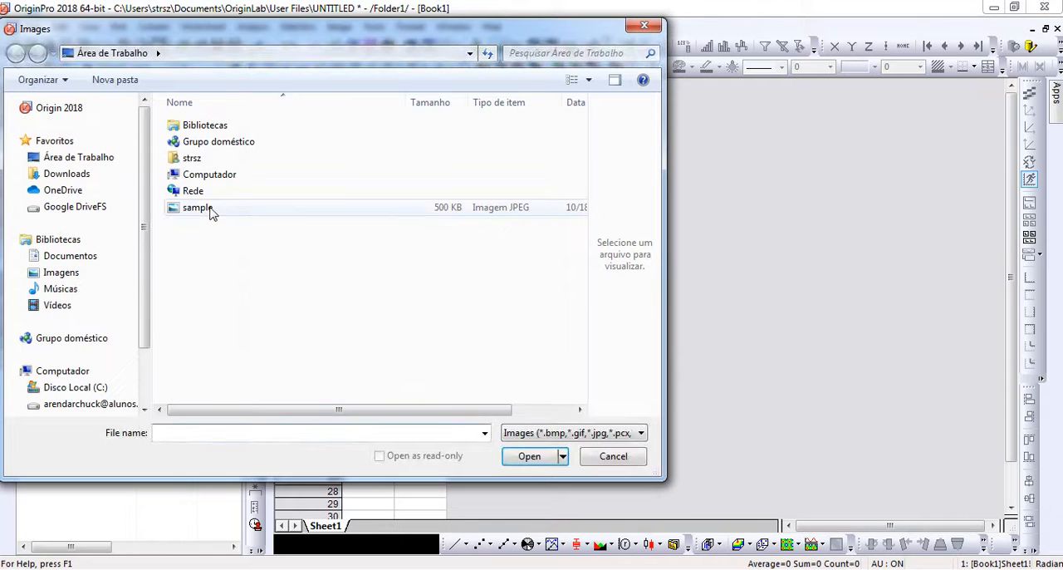
click(210, 210)
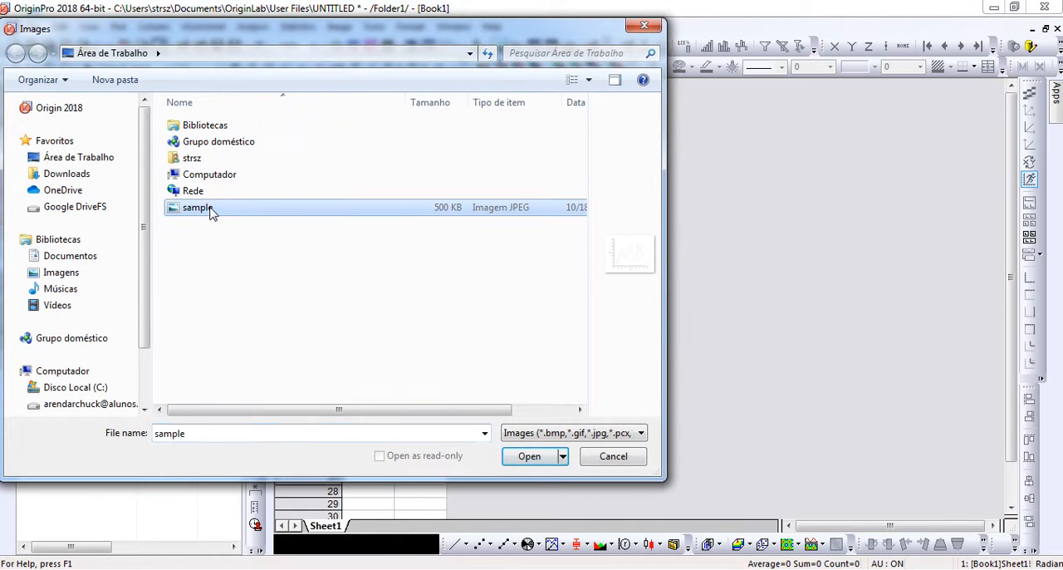
click(525, 459)
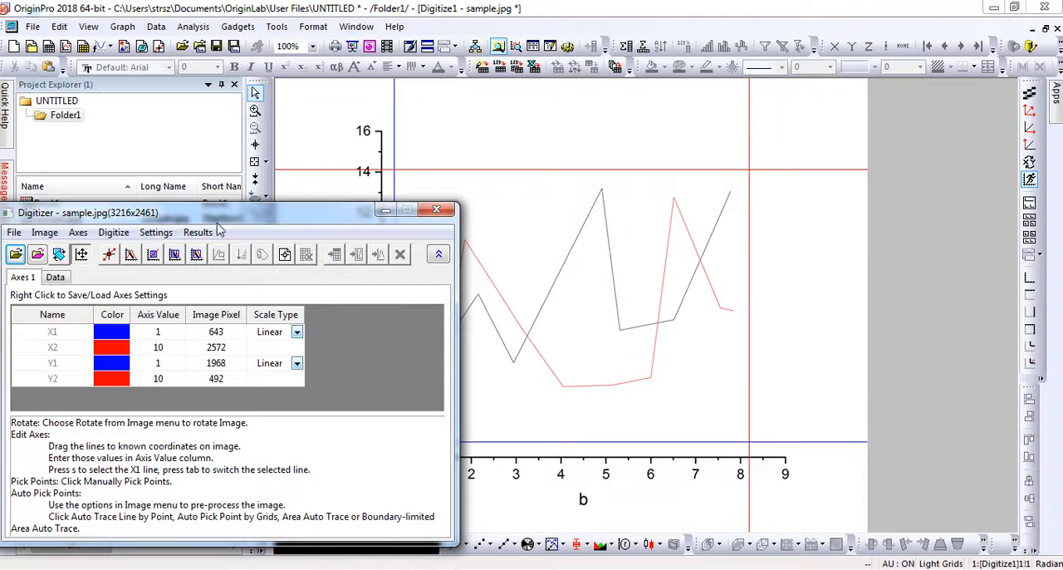
Step: Align the X1 calibration line with 0 and the X2 line with 9 on the graph's horizontal axis
drag(192, 218, 56, 182)
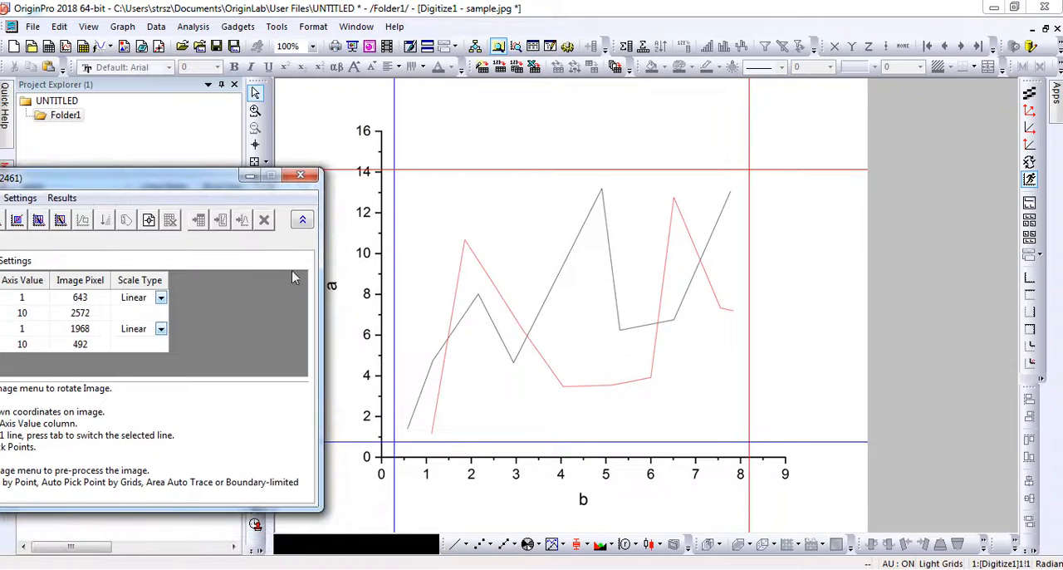
click(396, 311)
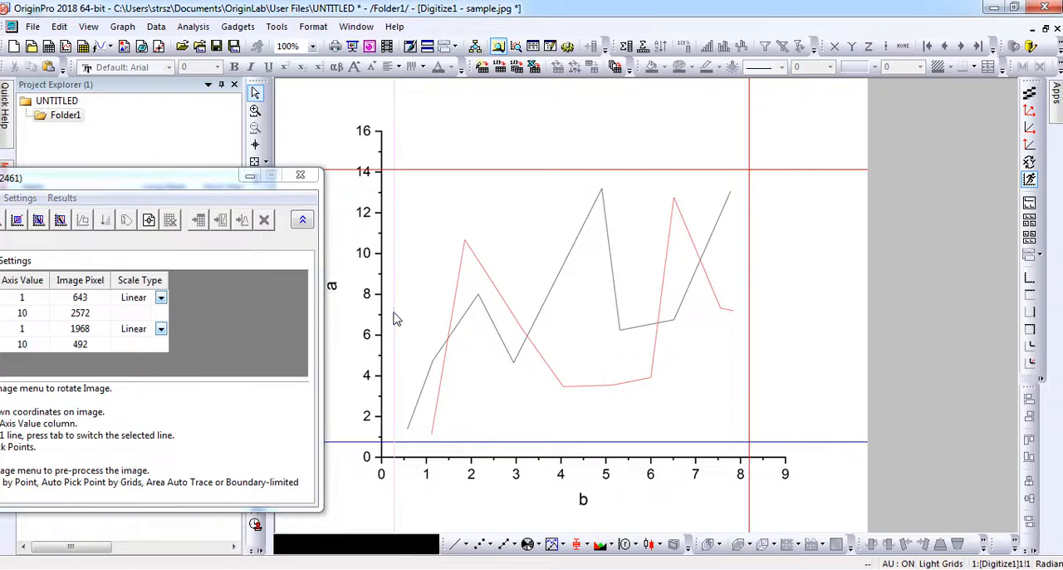
drag(387, 312, 380, 311)
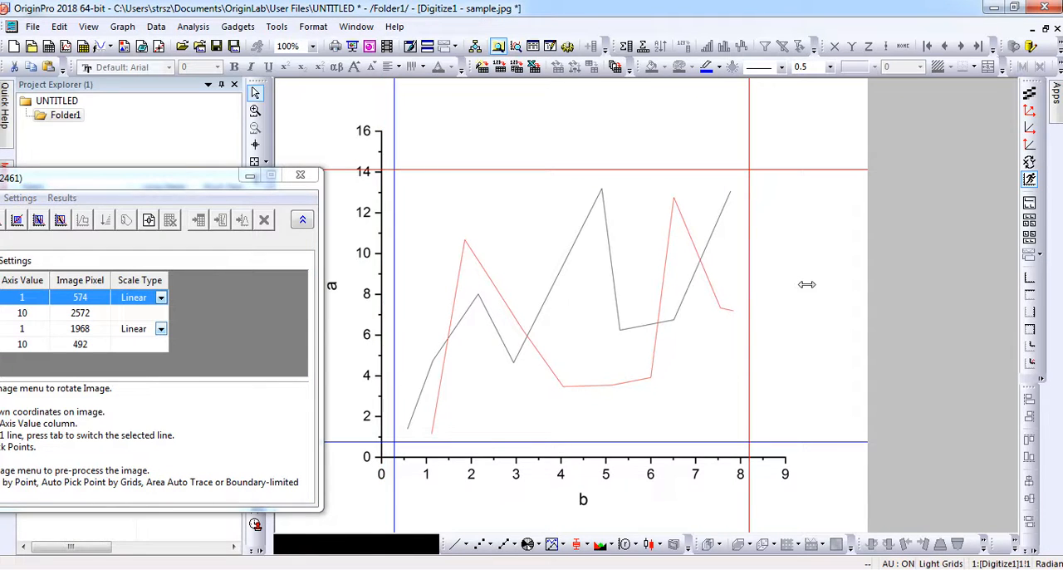
click(784, 297)
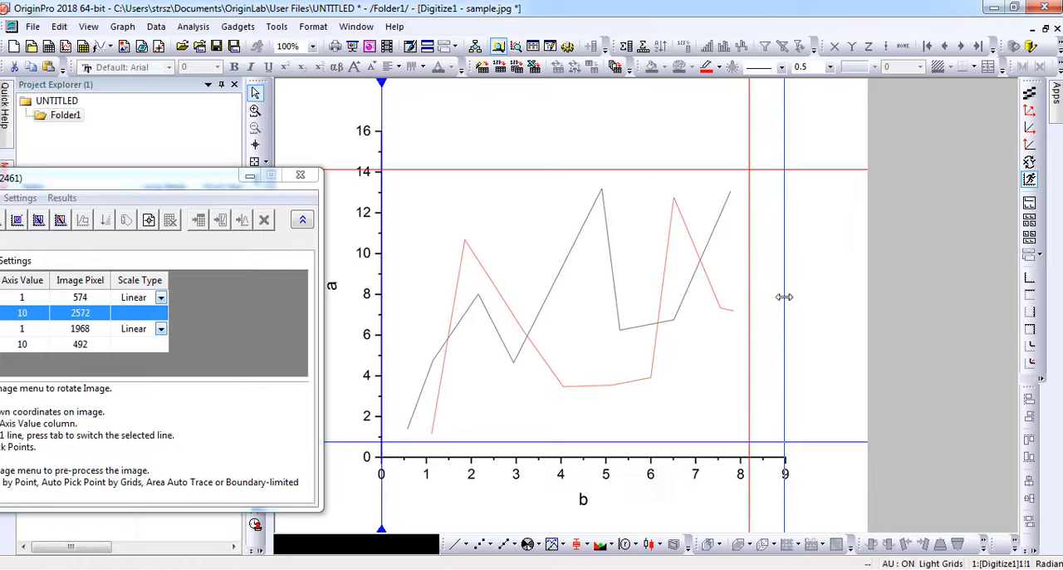
drag(785, 297, 786, 297)
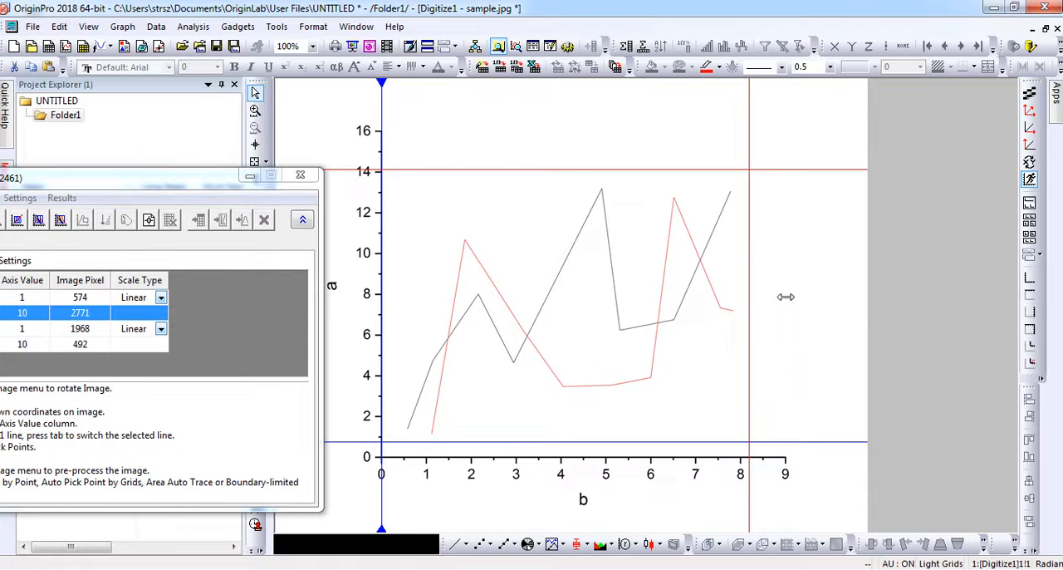
Step: Set the axis values of X1 to 0 and X2 to 9
drag(133, 177, 309, 147)
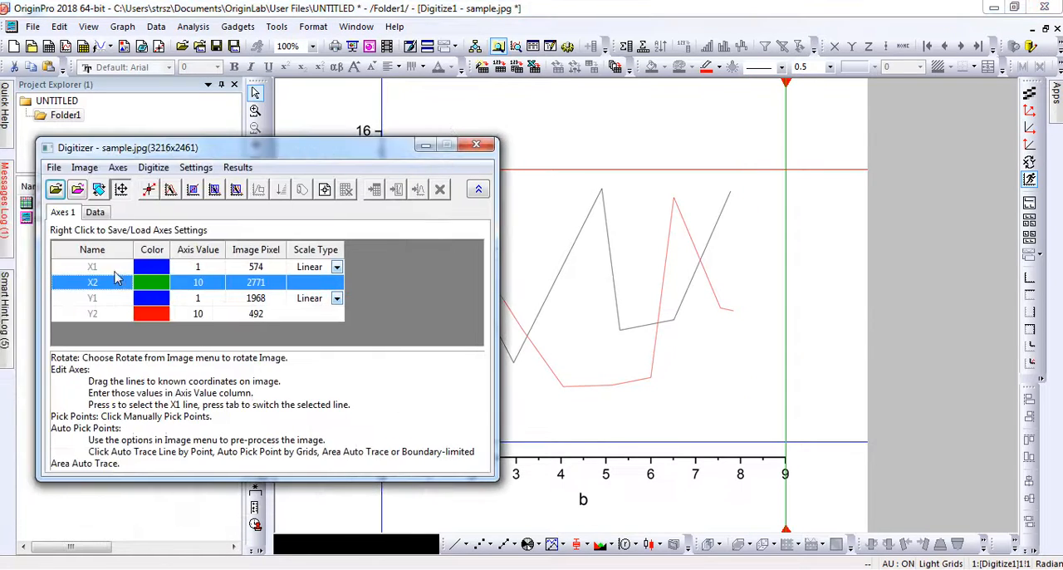
click(199, 268)
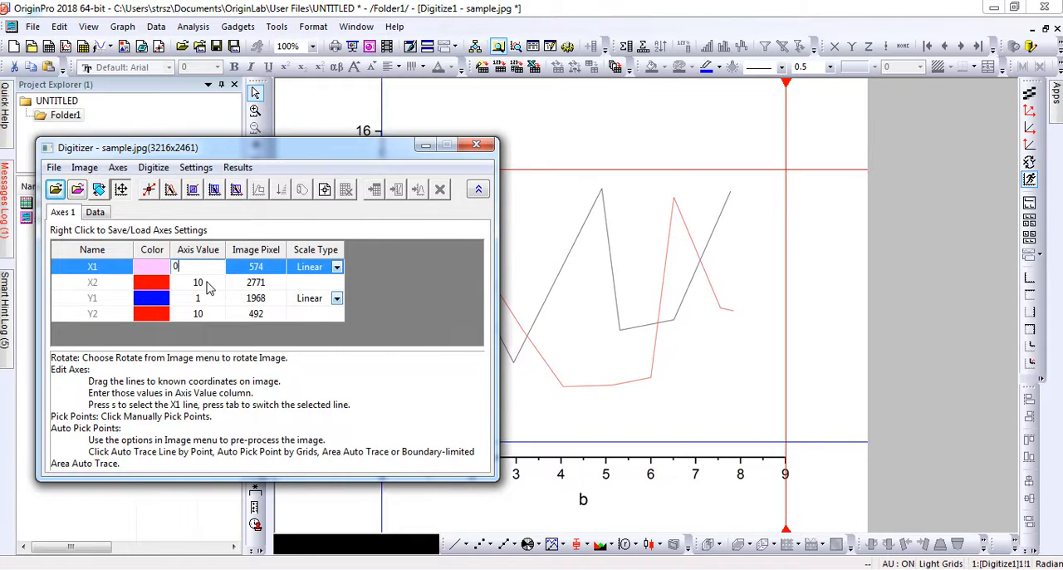
click(205, 285)
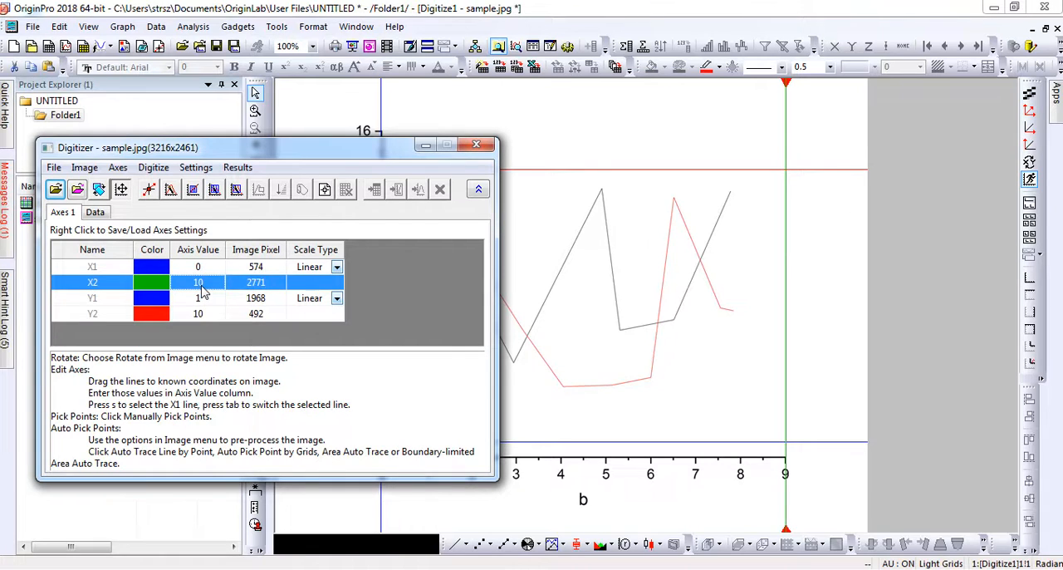
click(206, 287)
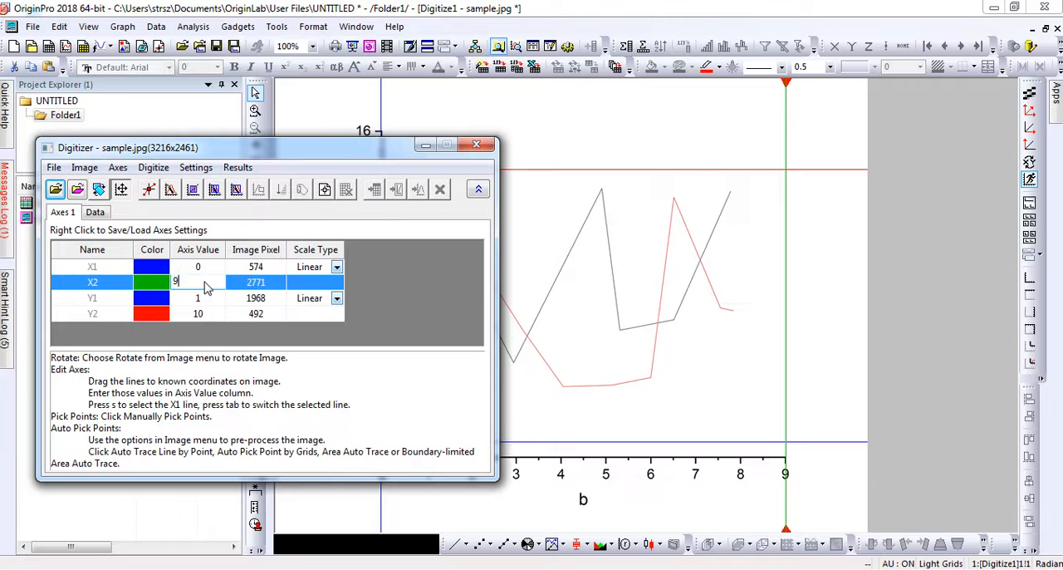
Step: Align the Y1 calibration line with 0 and the Y2 line with 16 on the graph's vertical axis
drag(280, 148, 623, 486)
click(627, 450)
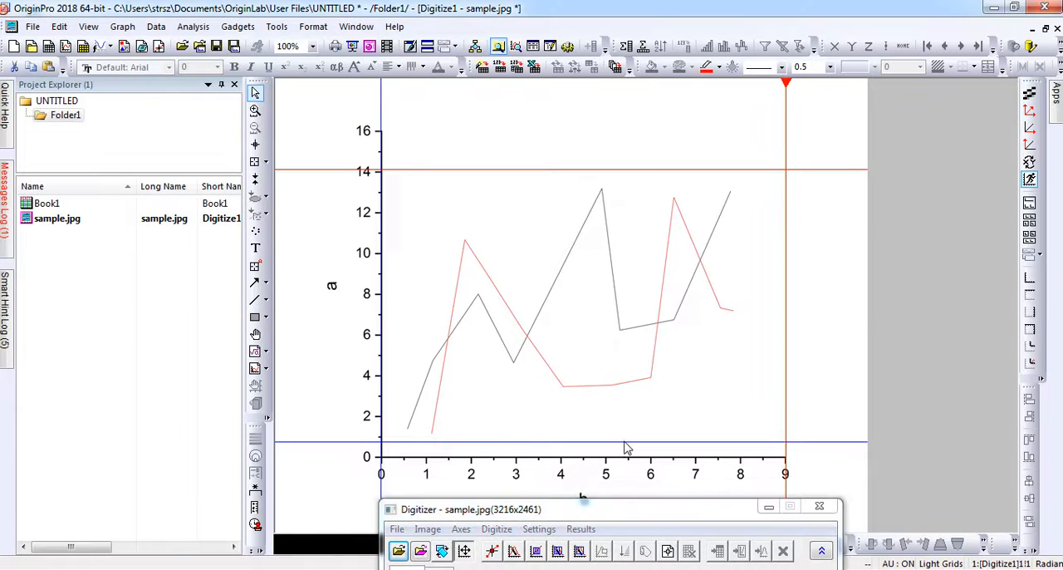
drag(623, 444, 622, 456)
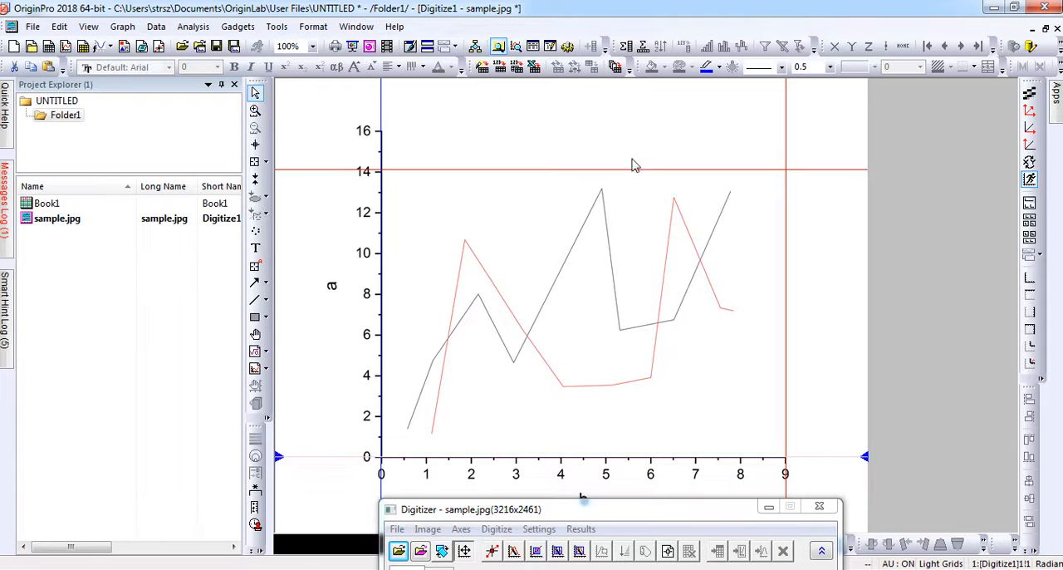
drag(636, 170, 644, 130)
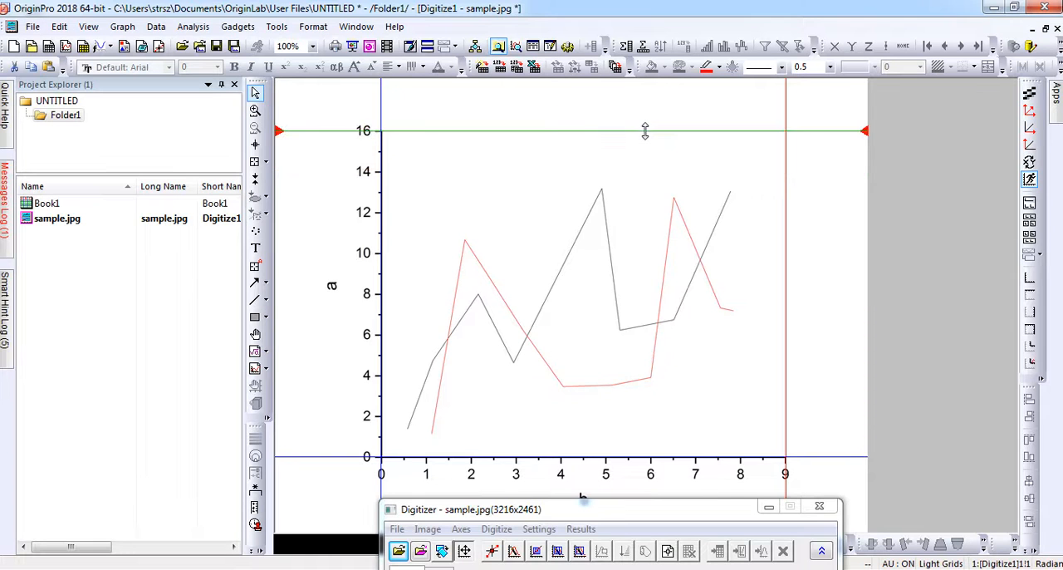
Step: Set the axis values of Y1 to 0 and Y2 to 16
drag(633, 511, 738, 209)
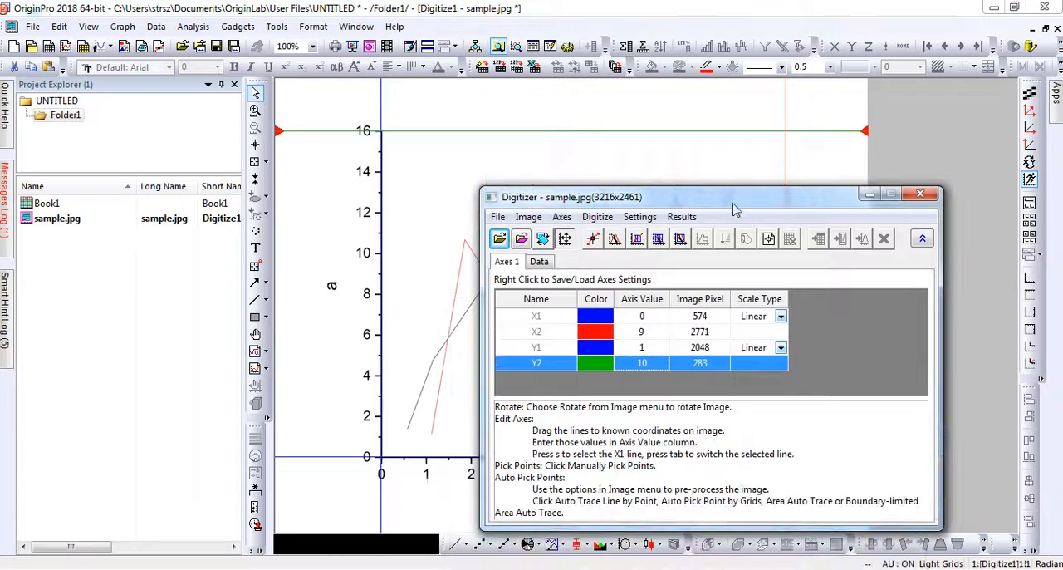
click(645, 352)
text(0)
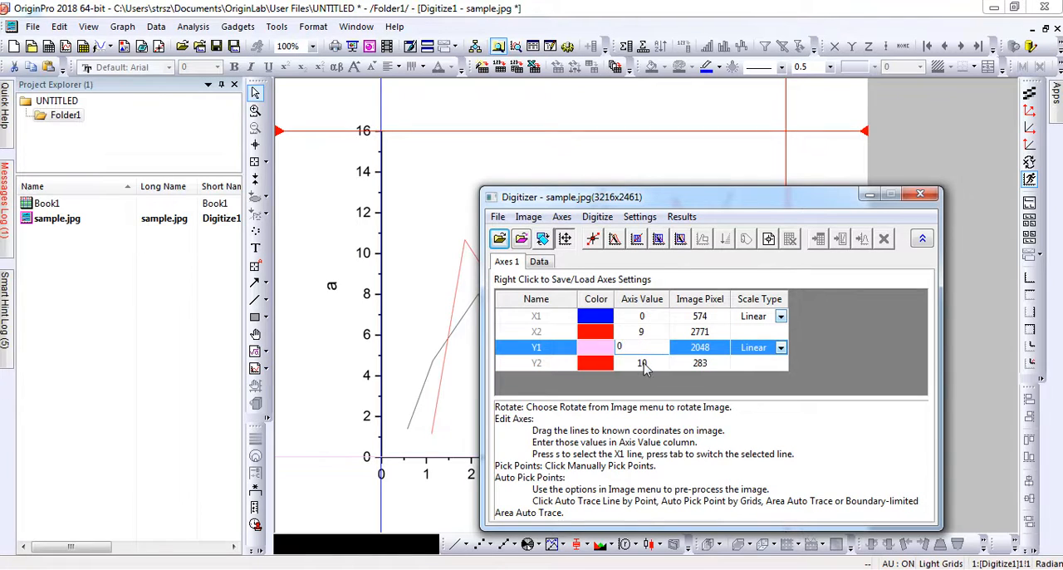
click(645, 363)
click(648, 368)
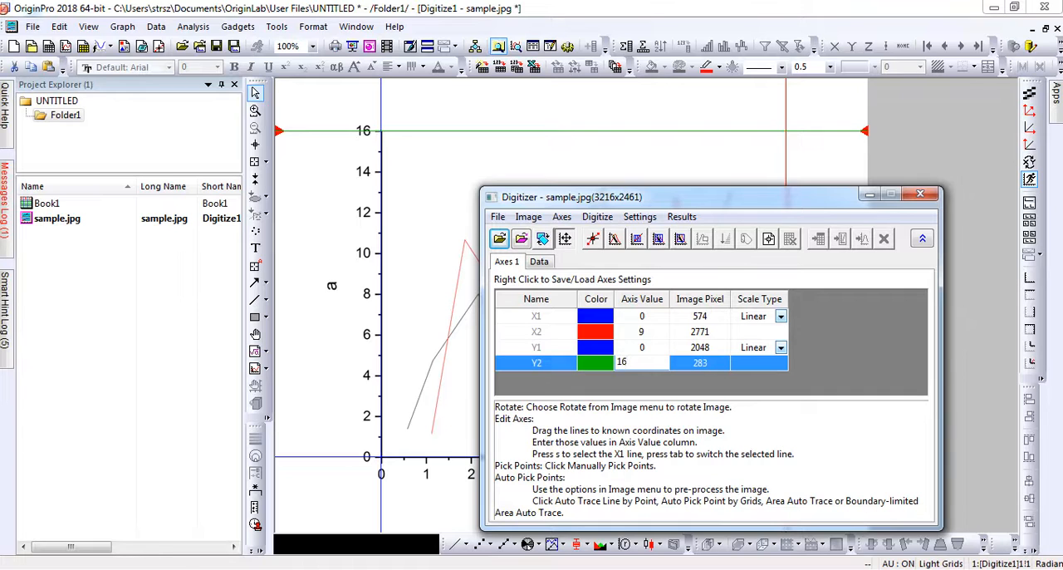
Step: Manually pick the eight vertices of the black curve from its start near x = 0.6 to its end near x = 7.7, and finish picking
click(593, 240)
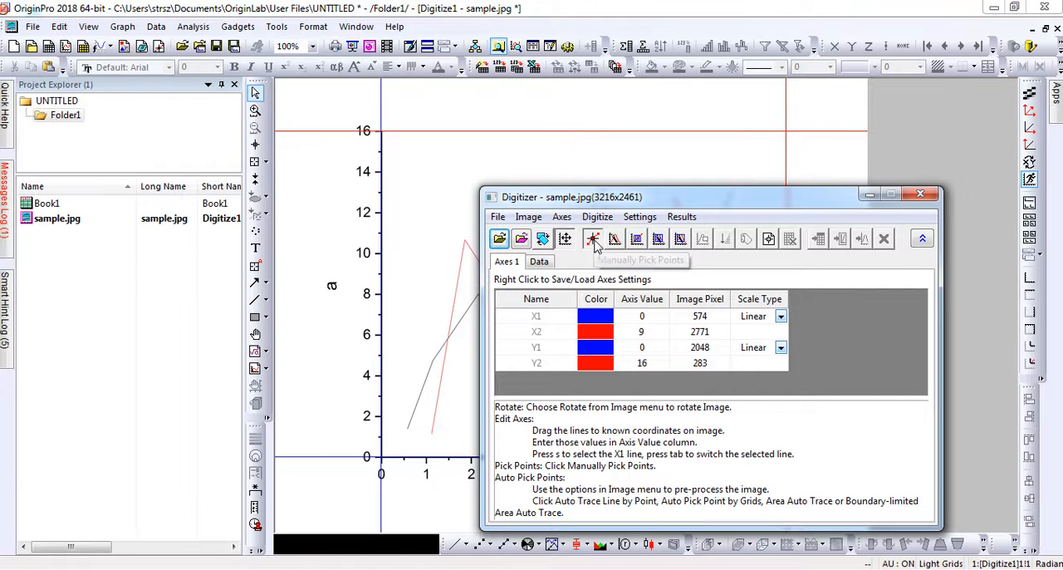
drag(698, 199, 32, 198)
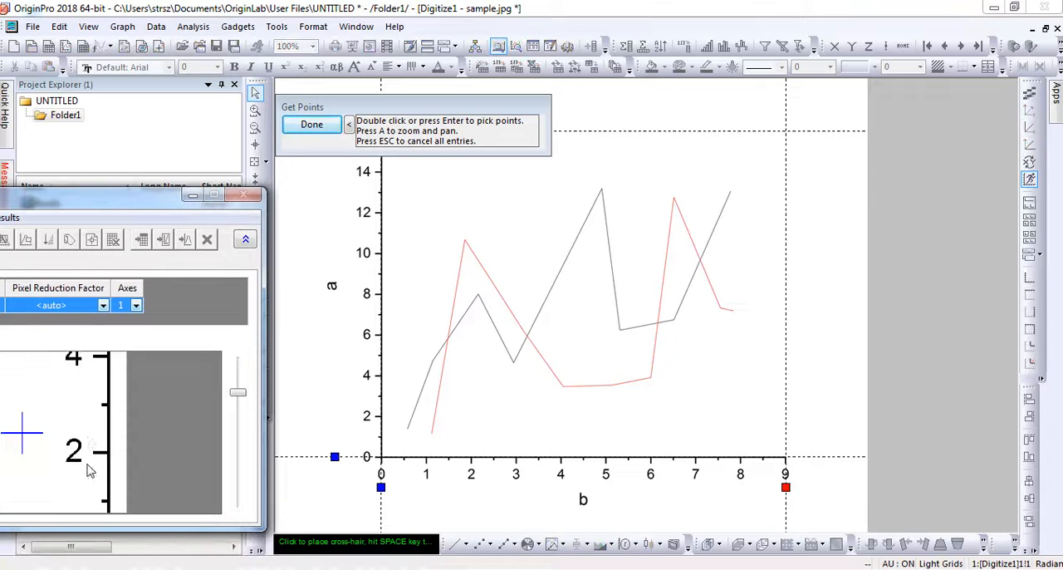
drag(124, 206, 164, 208)
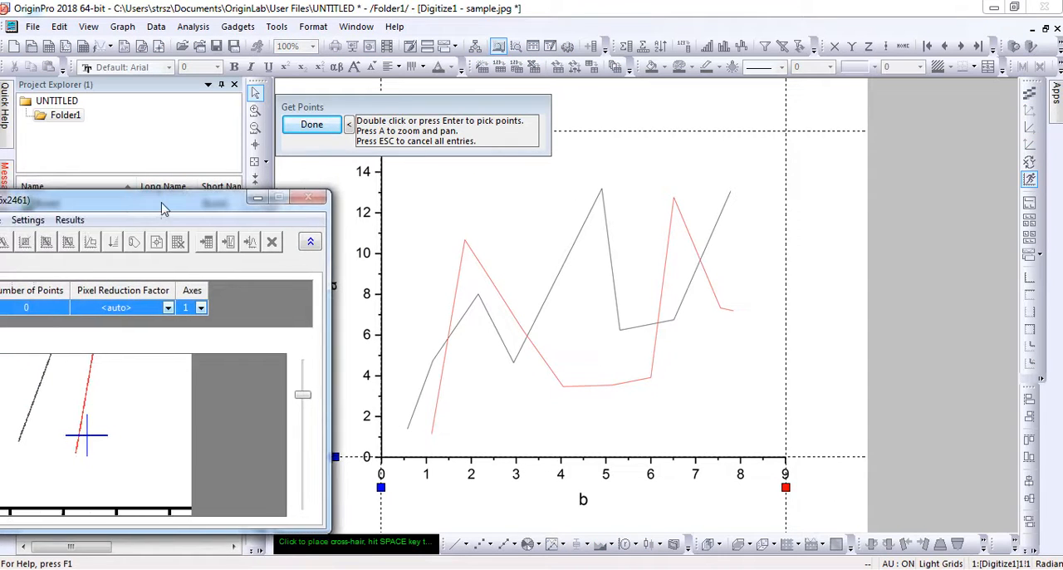
double_click(408, 429)
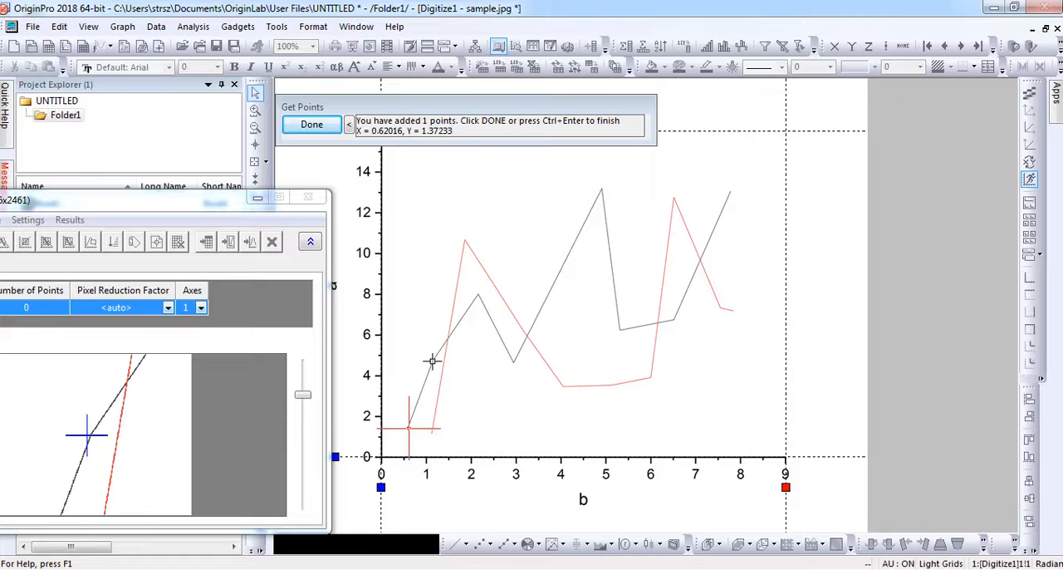
double_click(432, 361)
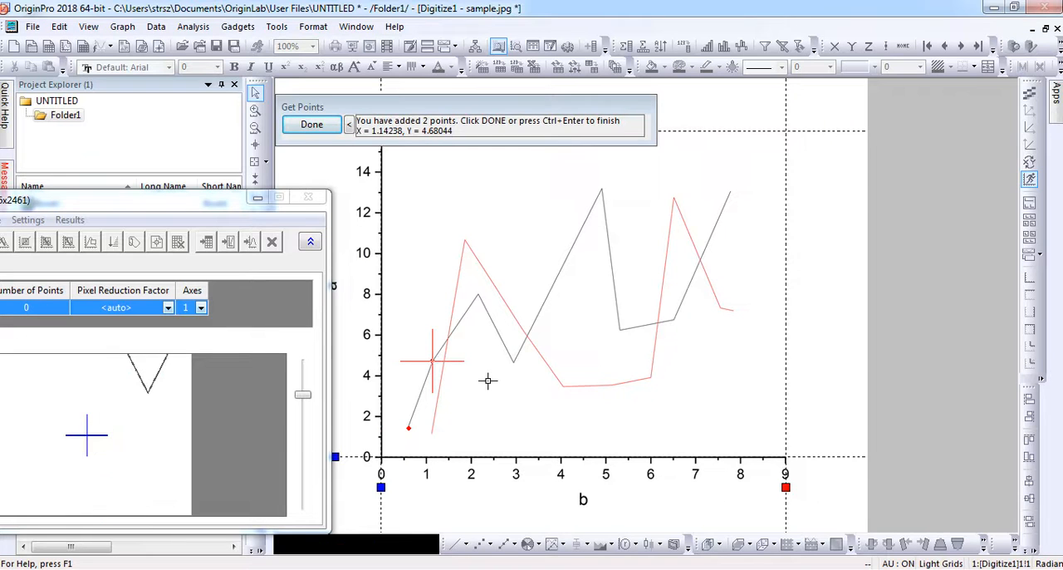
double_click(478, 295)
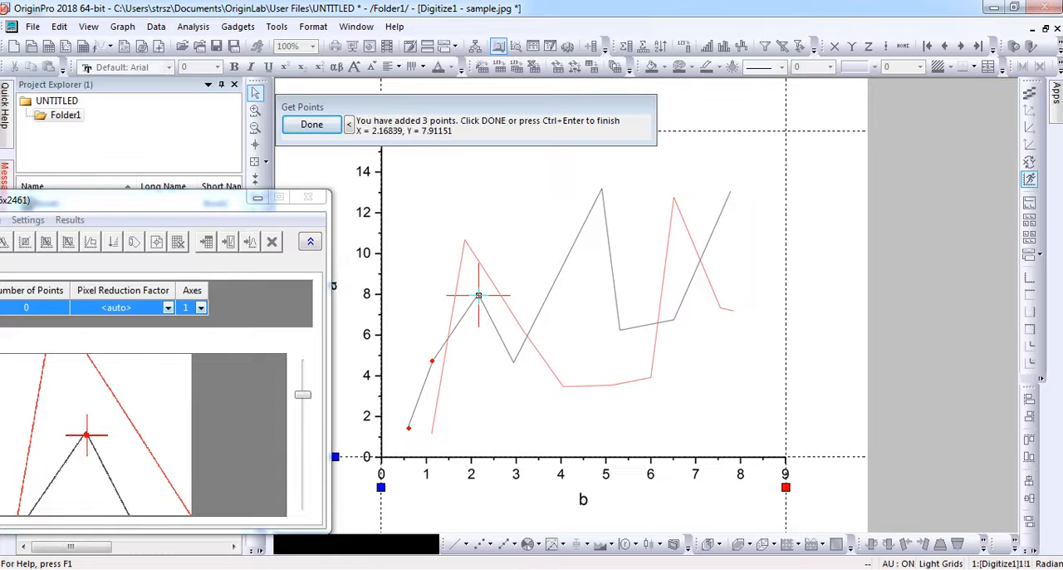
double_click(513, 360)
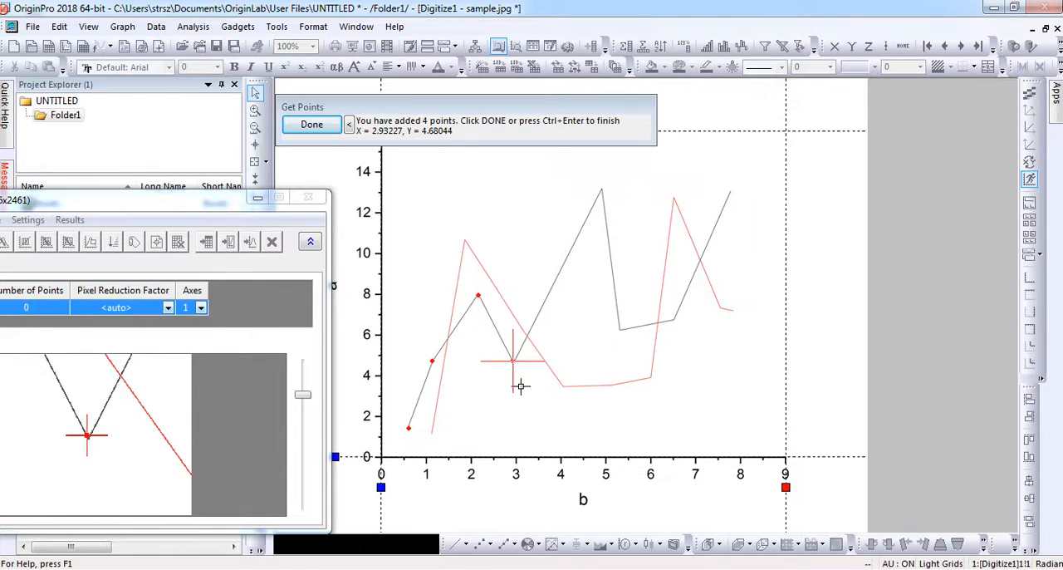
click(601, 193)
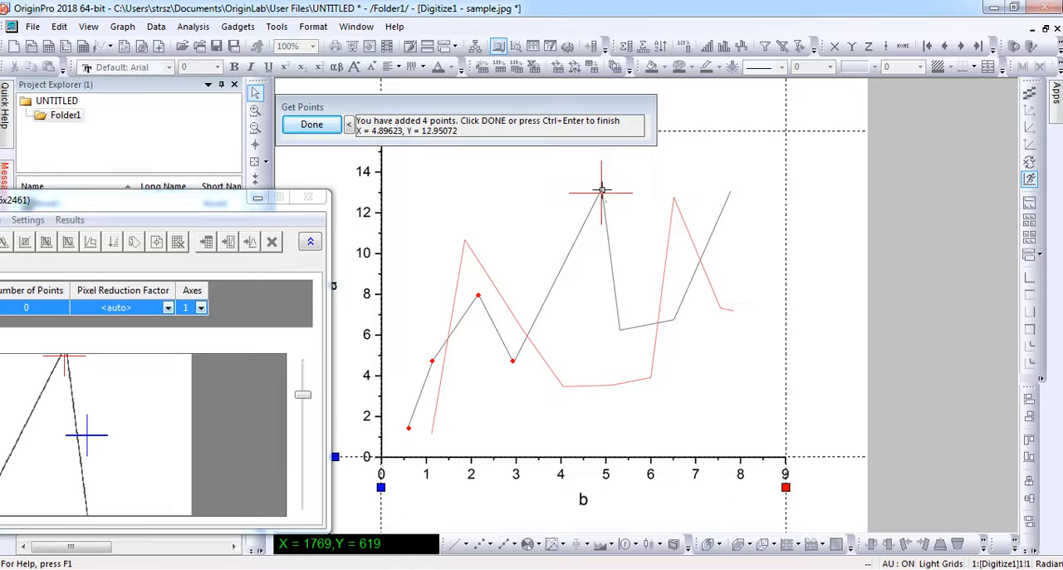
click(601, 189)
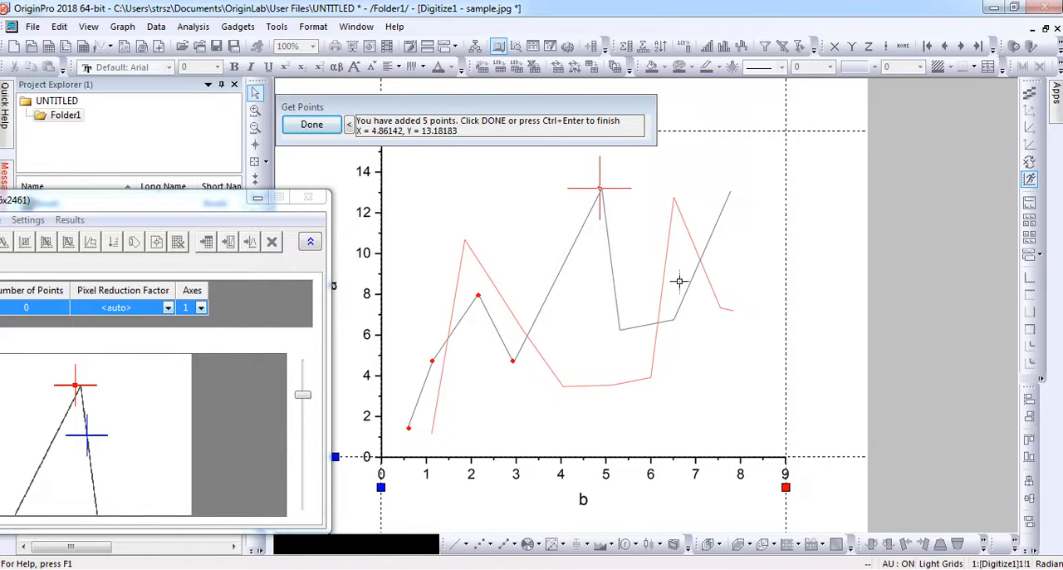
click(621, 330)
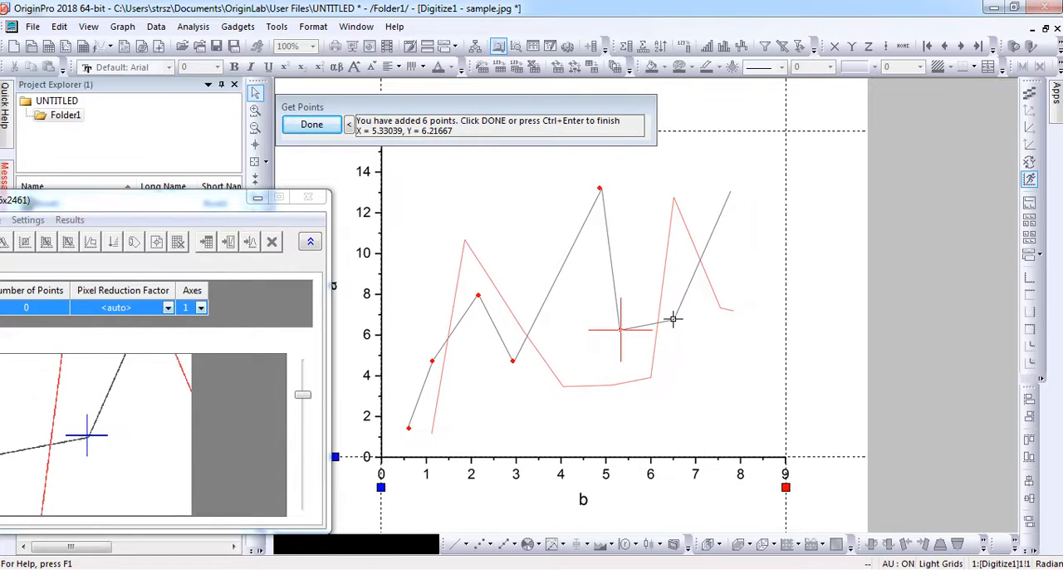
click(673, 318)
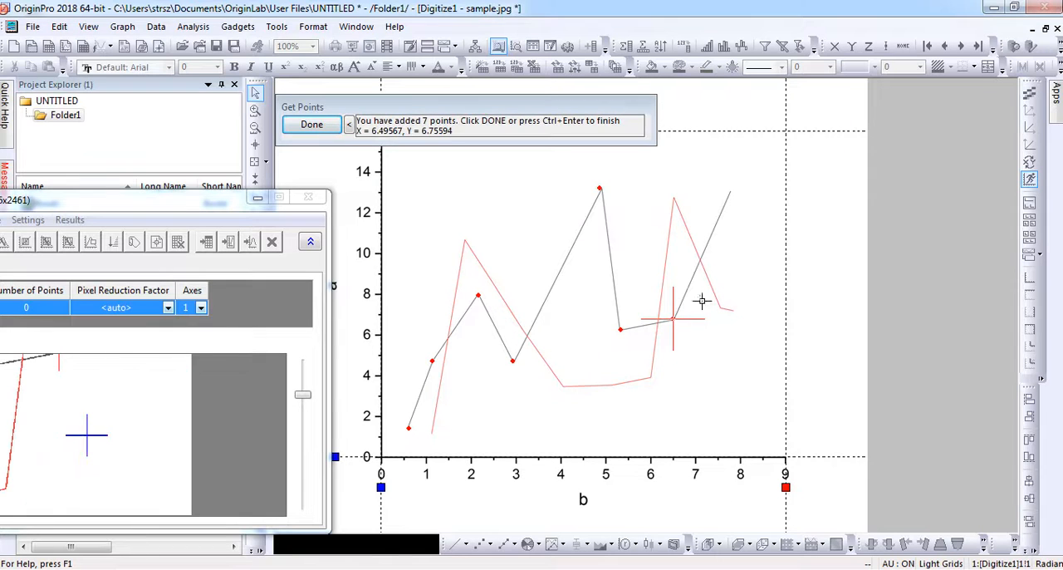
click(729, 194)
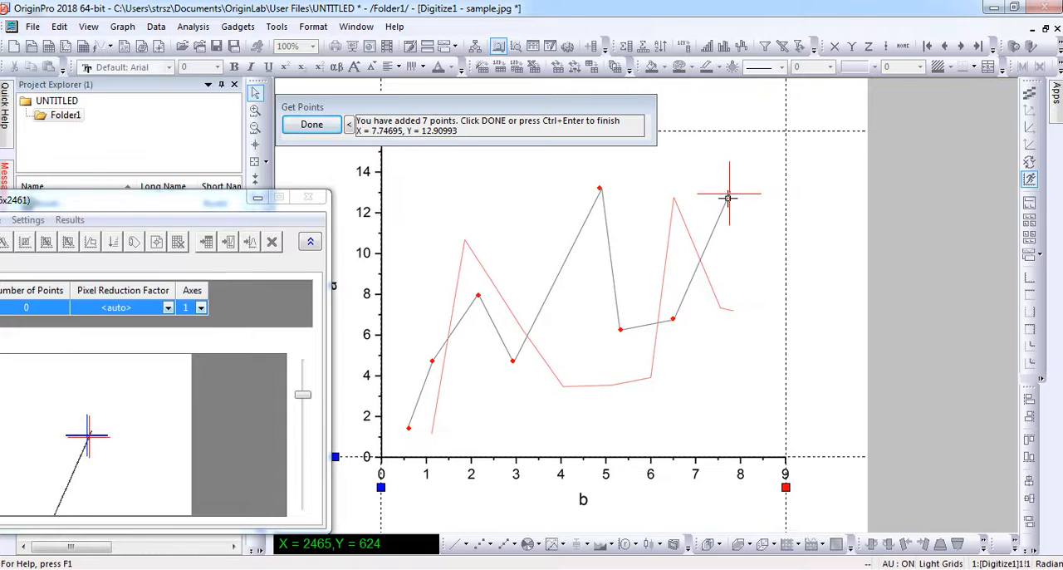
click(729, 195)
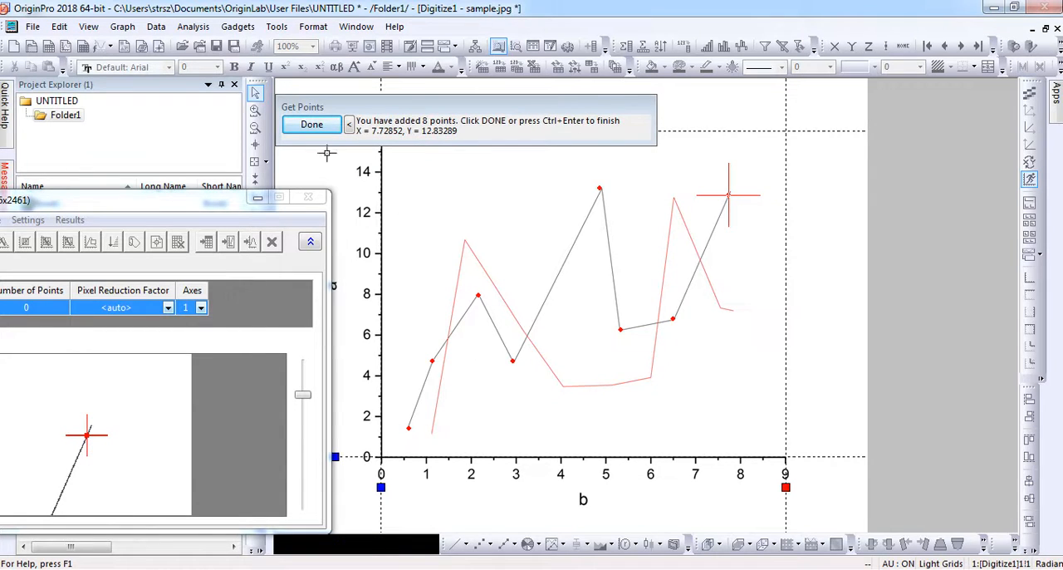
click(311, 125)
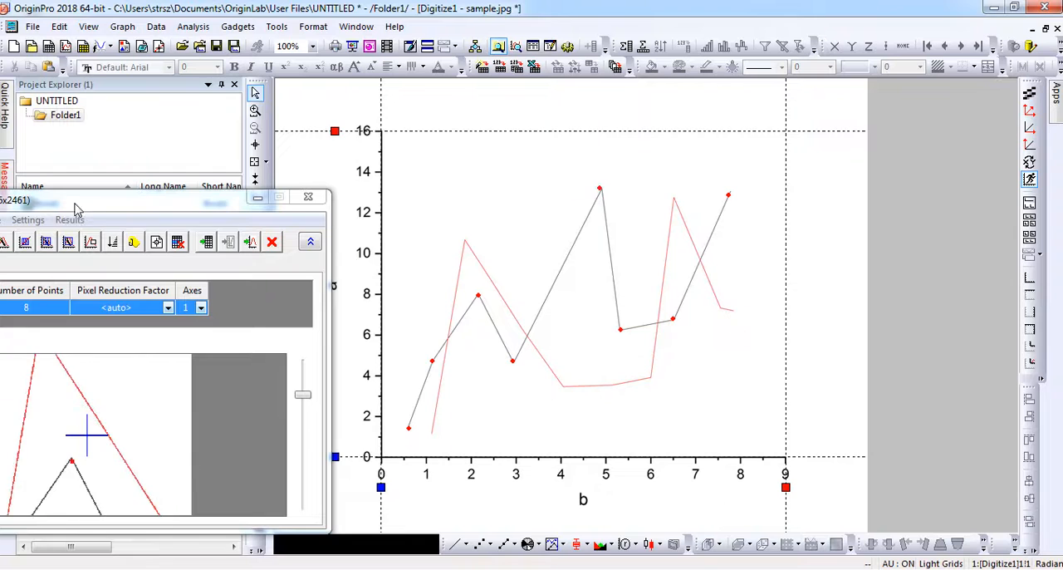
Step: Add a new line to the digitizer data for a second set of picked points
drag(85, 211, 233, 133)
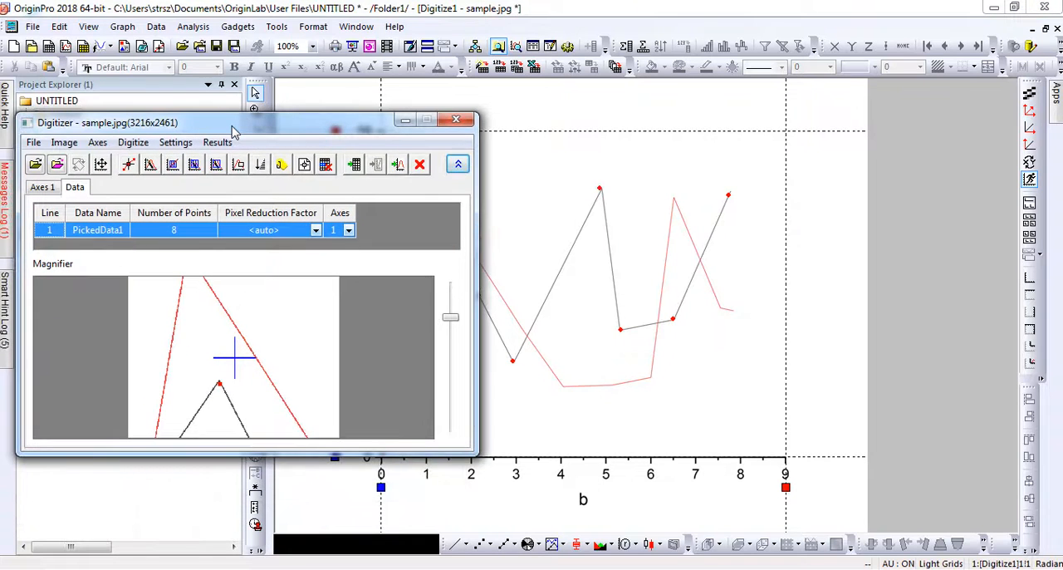
click(305, 165)
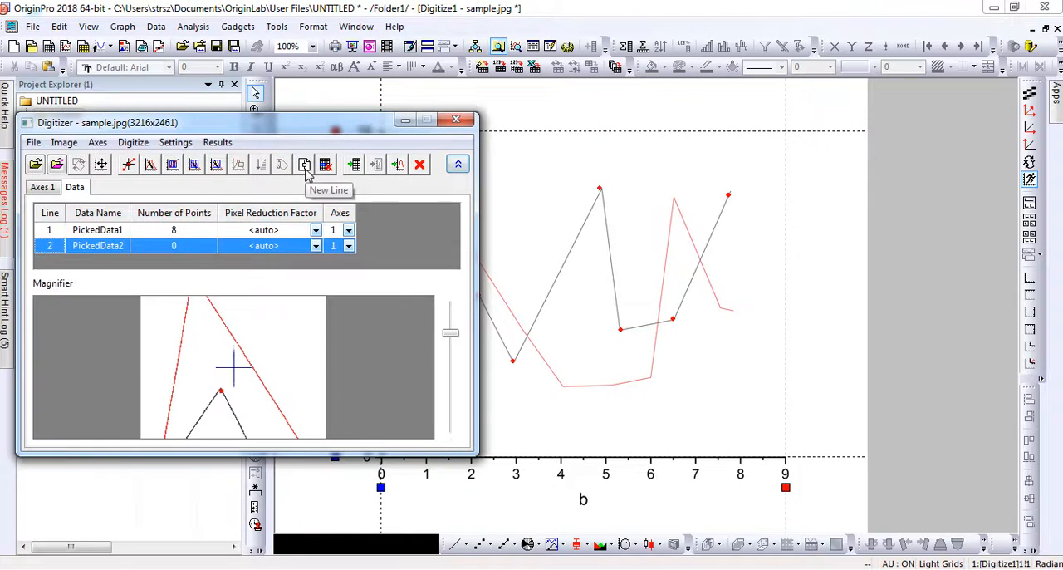
Step: Manually pick the eight vertices of the red curve from its start near x = 1.1 to its end near x = 7.8, and finish picking
click(129, 166)
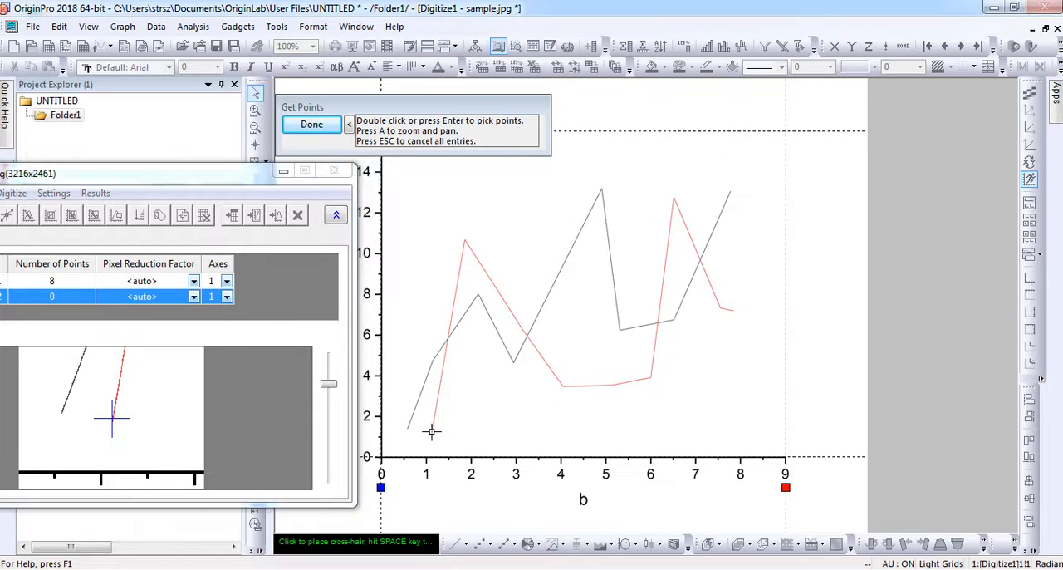
click(431, 431)
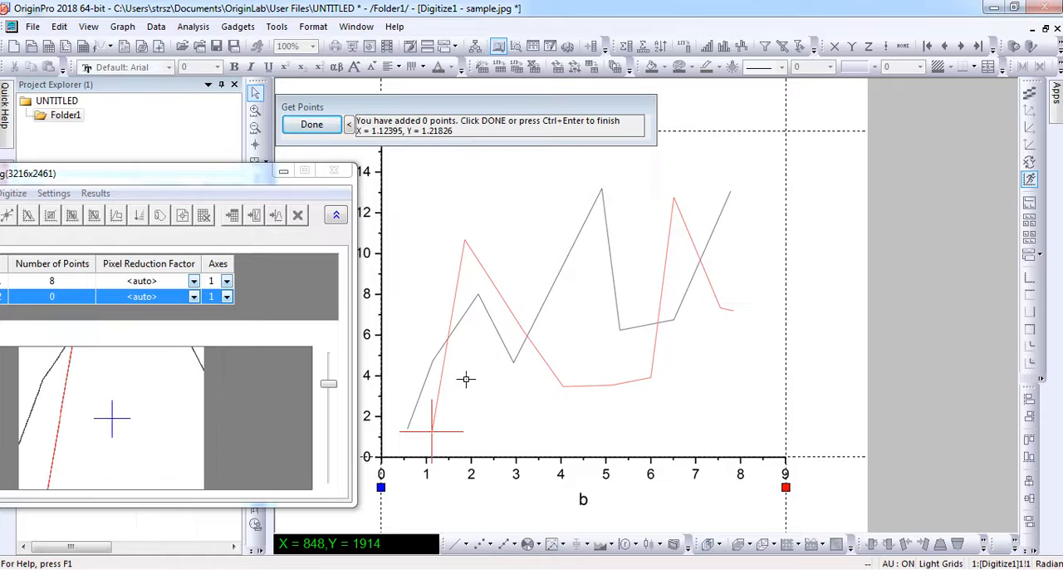
click(433, 429)
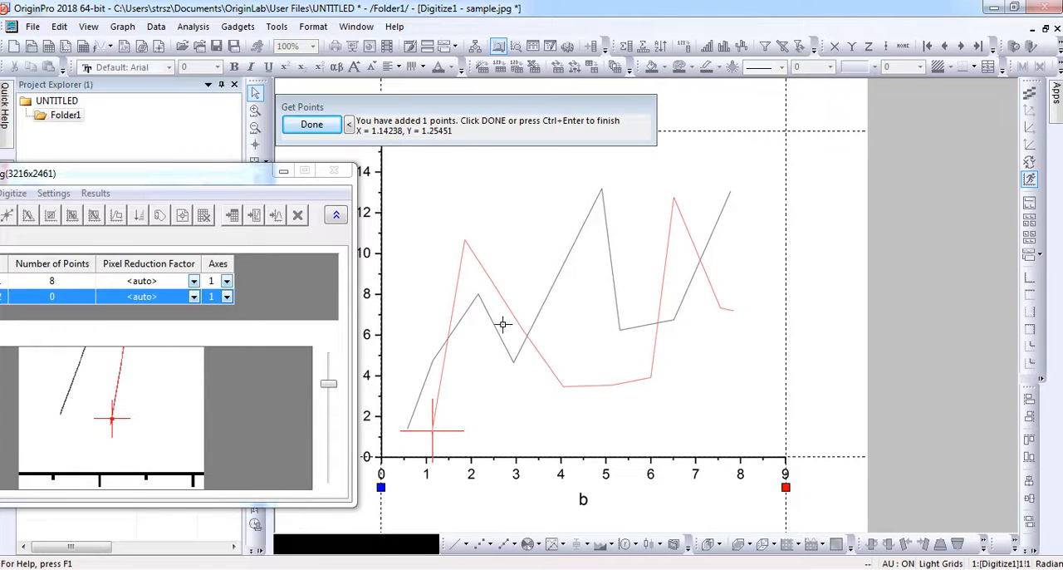
click(464, 242)
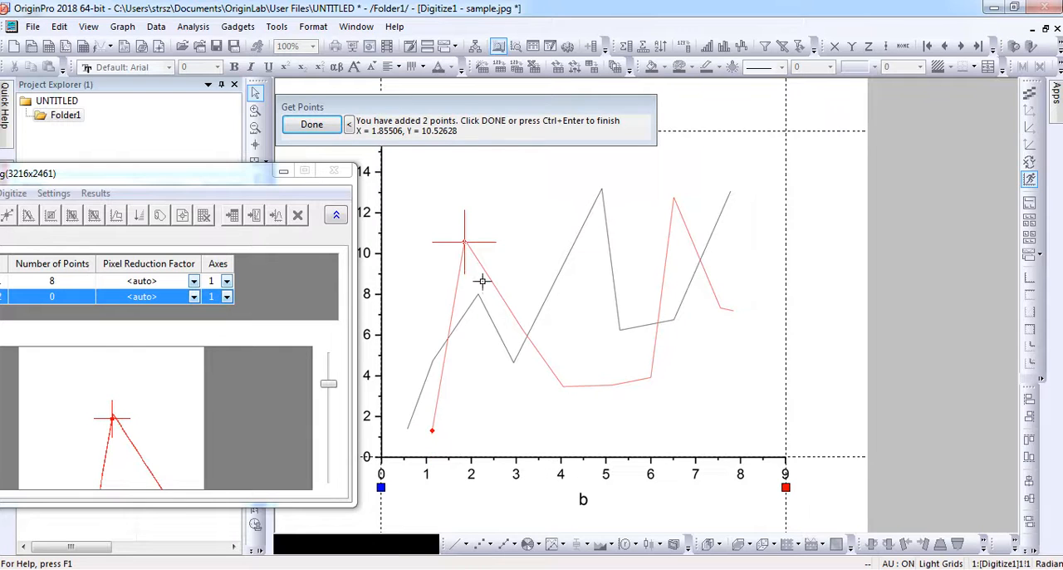
click(562, 384)
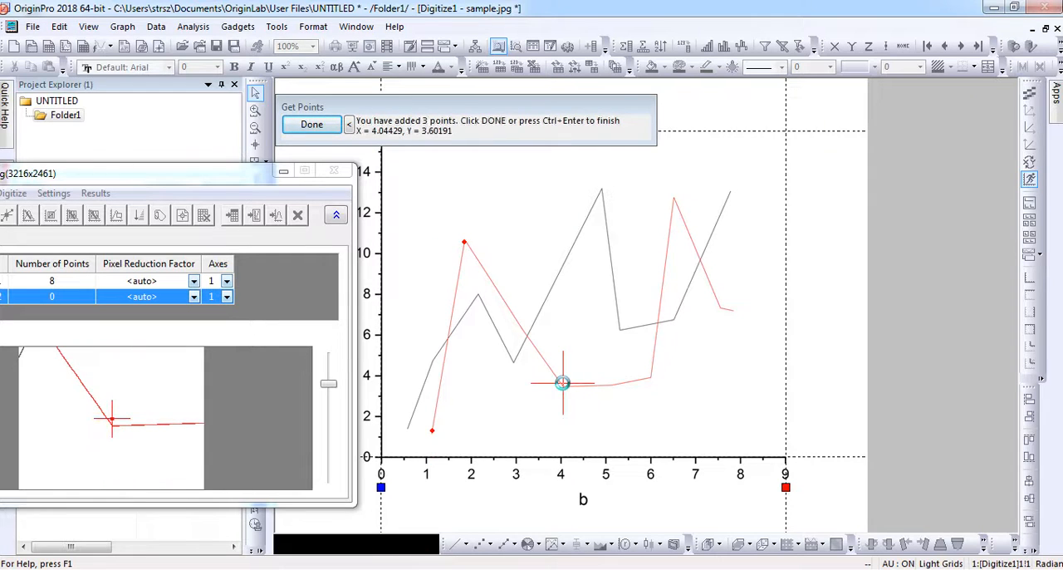
click(612, 385)
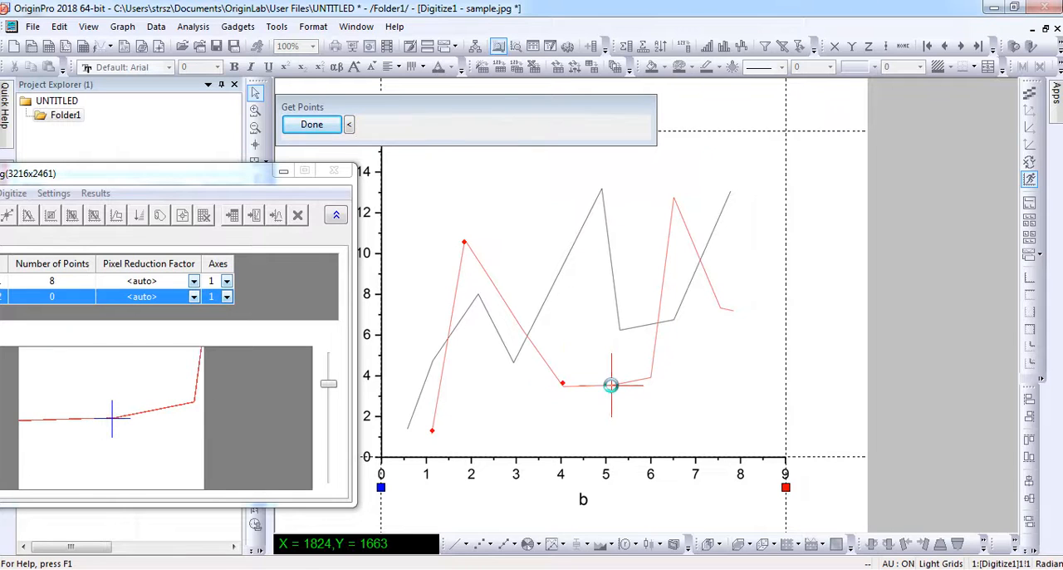
click(650, 377)
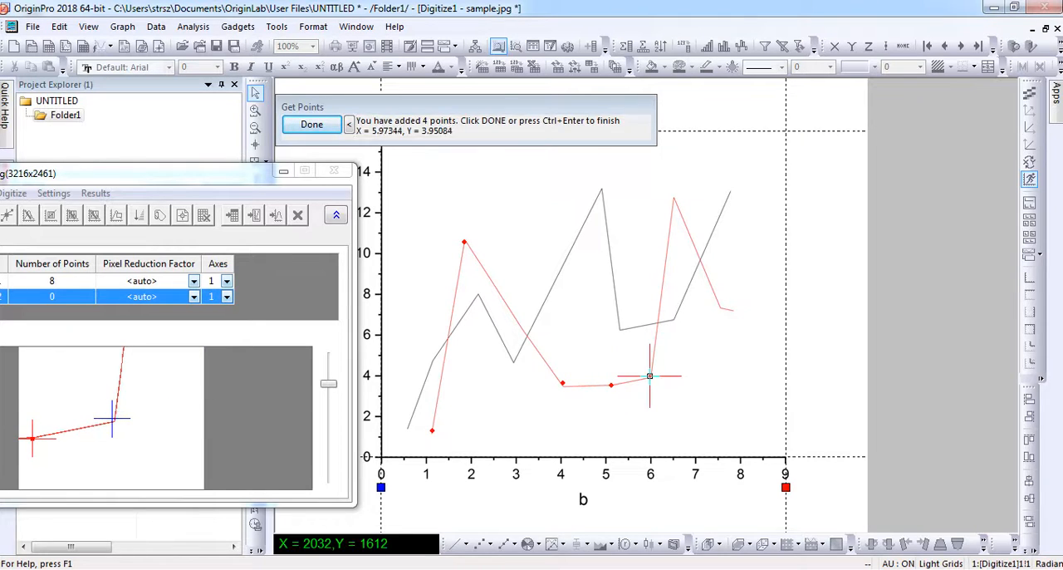
click(675, 198)
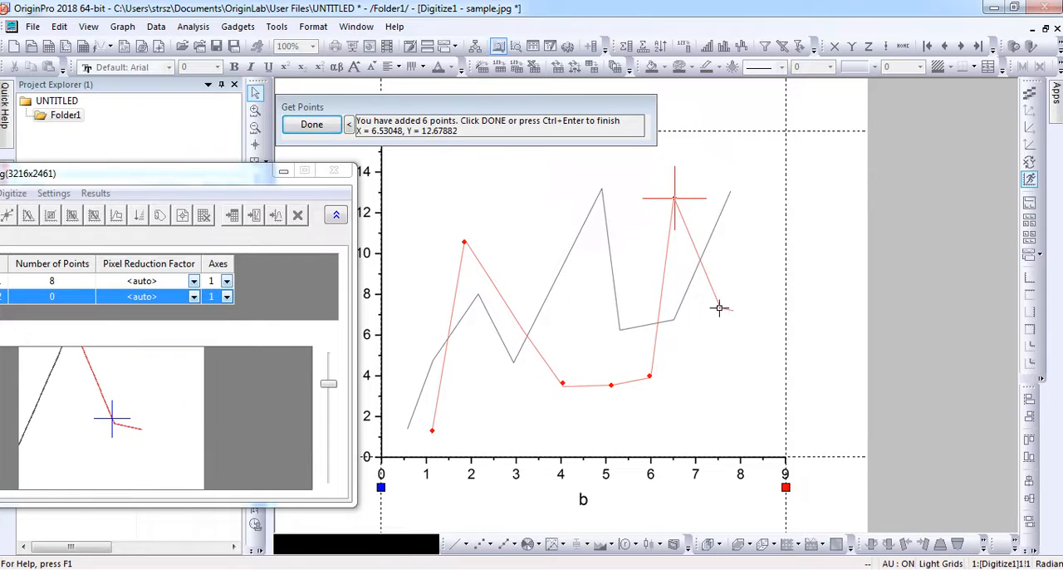
click(720, 308)
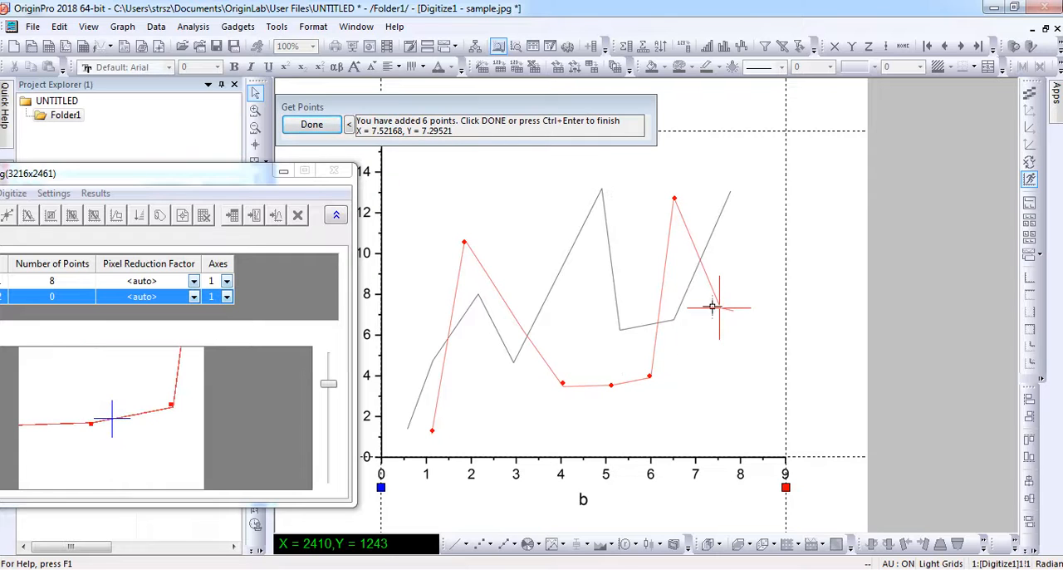
double_click(720, 309)
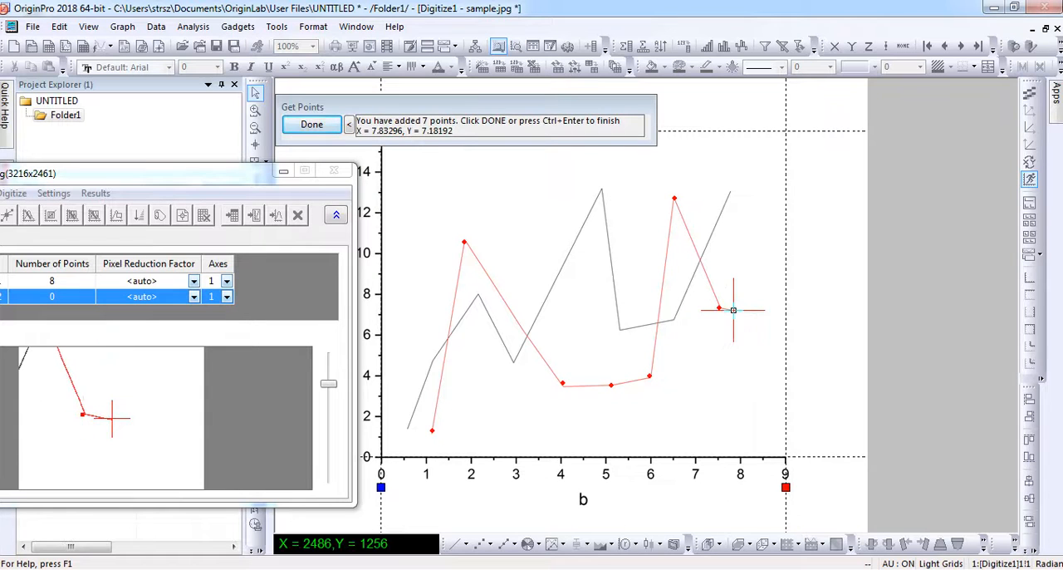
double_click(733, 310)
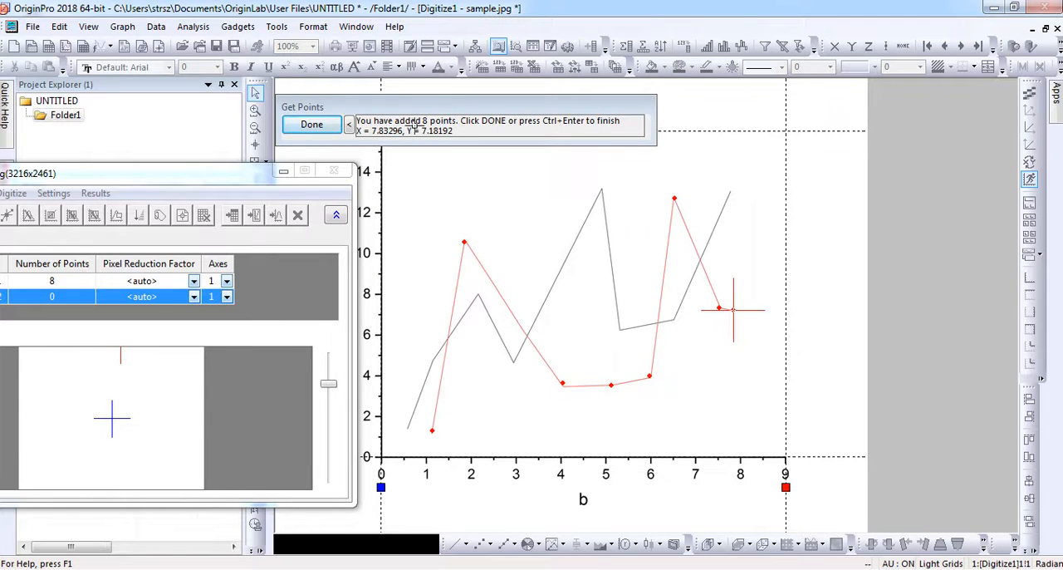
click(312, 125)
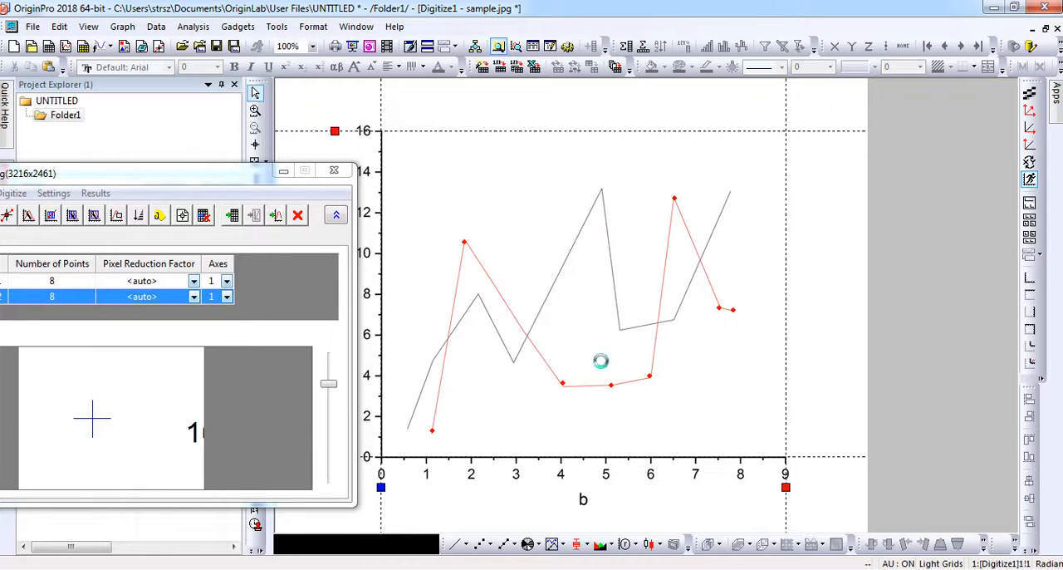
Step: Go to the worksheet holding the digitized data and move the Digitizer window off the data rows
drag(147, 175, 463, 171)
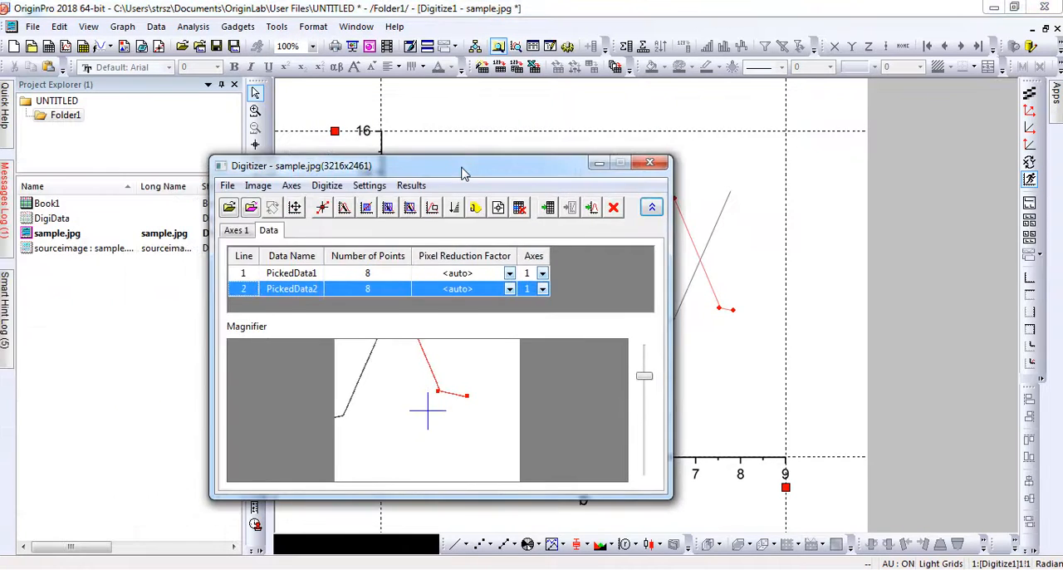
click(550, 208)
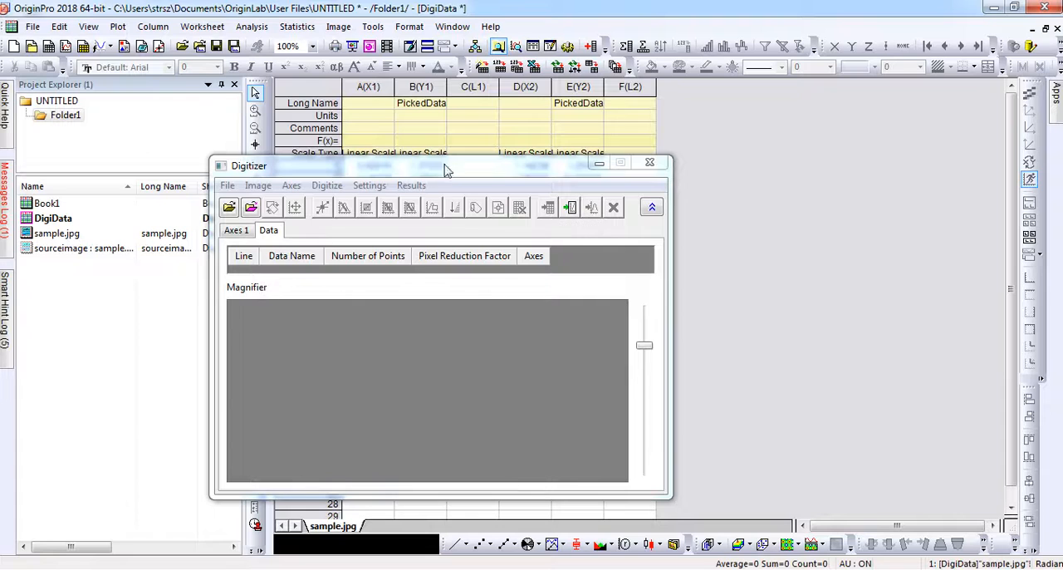
drag(451, 168, 470, 530)
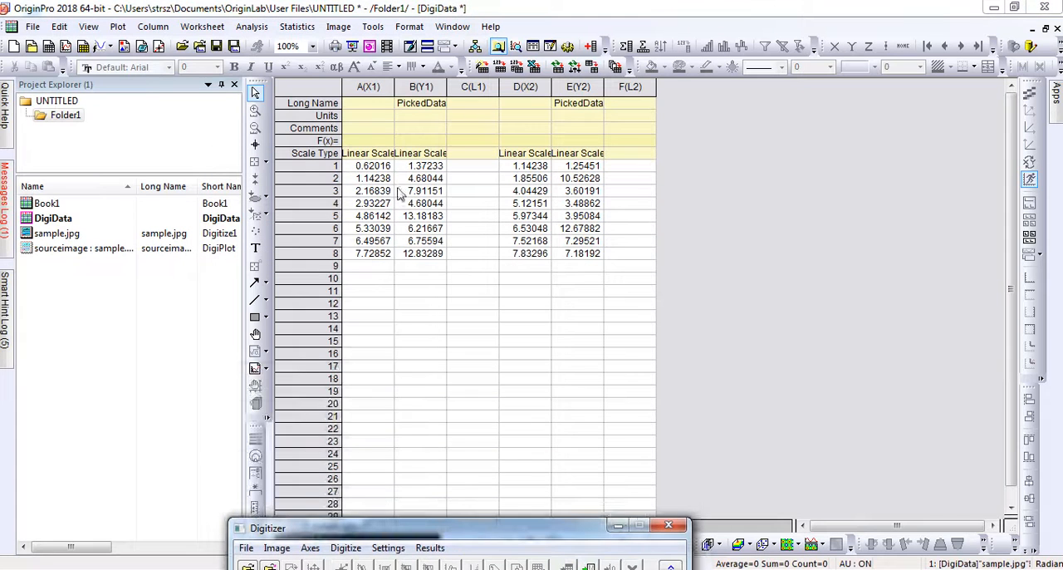
Step: Examine the X and Y columns of the two picked data sets in the worksheet
click(378, 87)
click(420, 86)
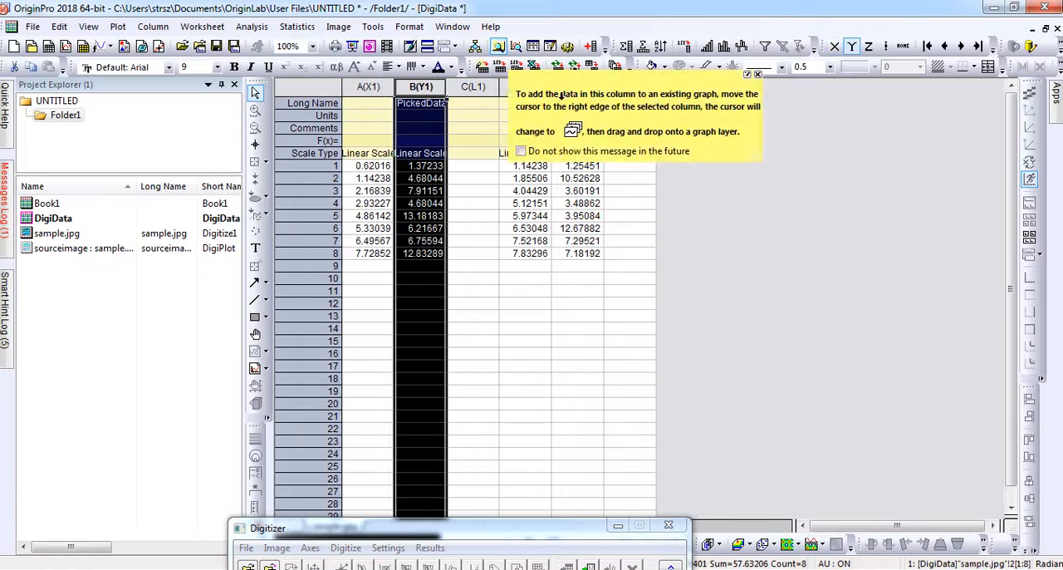
click(758, 74)
click(525, 87)
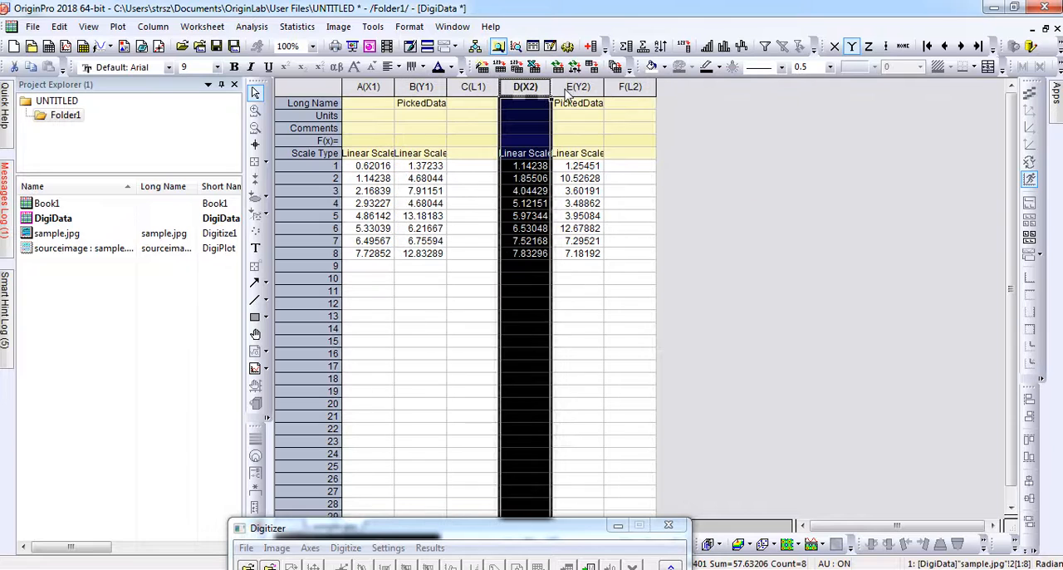
click(578, 87)
click(460, 402)
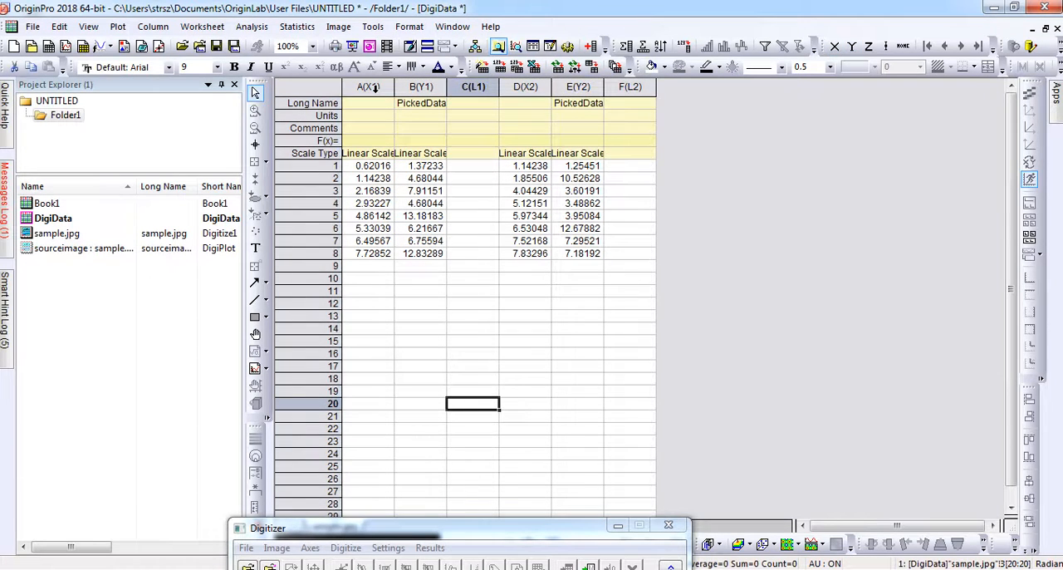
Step: Plot columns A(X1), B(Y1), D(X2) and E(Y2) together as a 2D line graph
drag(375, 89, 421, 87)
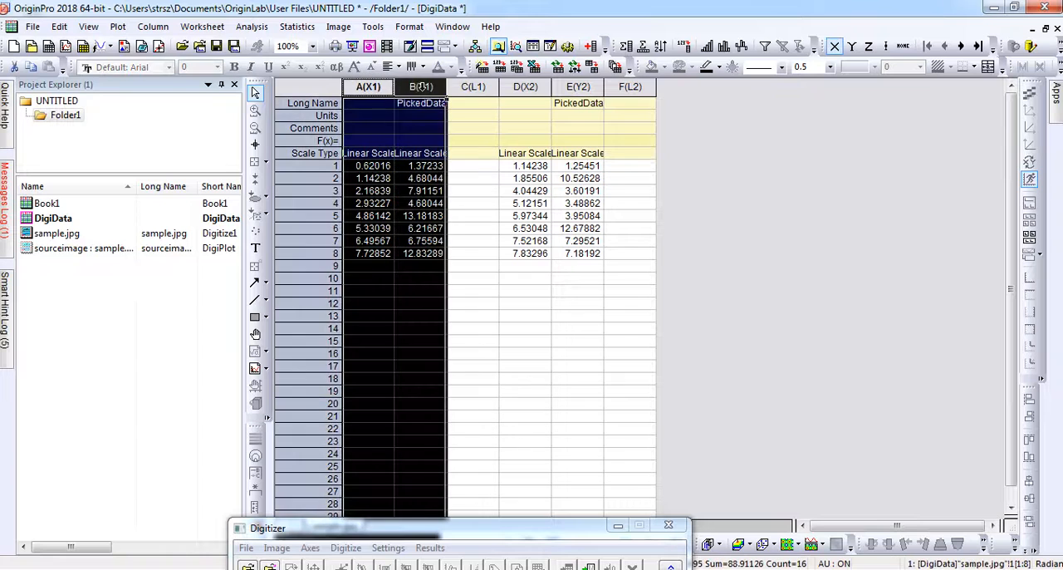
ctrl+click(527, 86)
ctrl+click(577, 87)
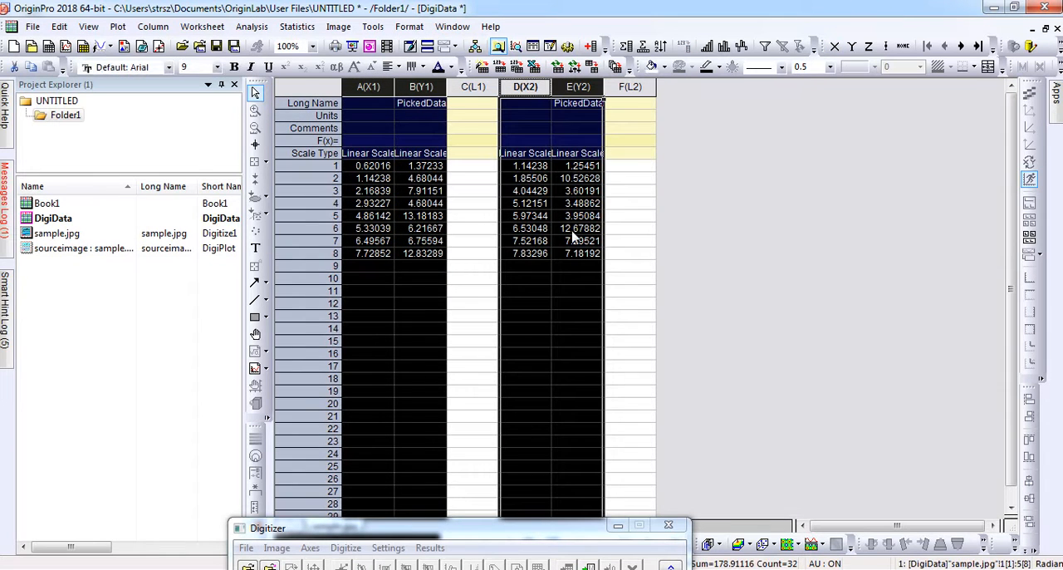
click(118, 27)
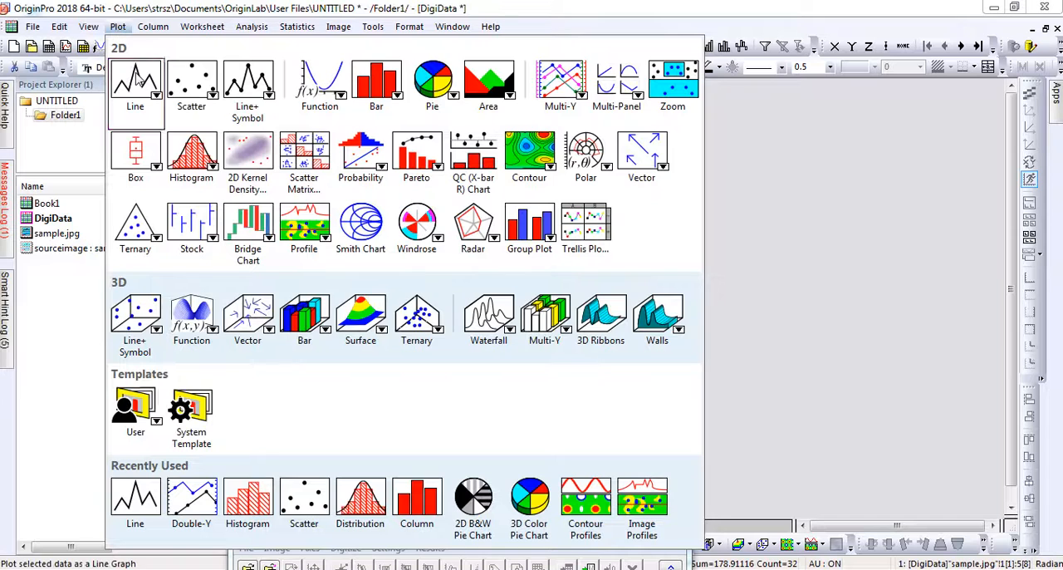
mouse_move(139, 78)
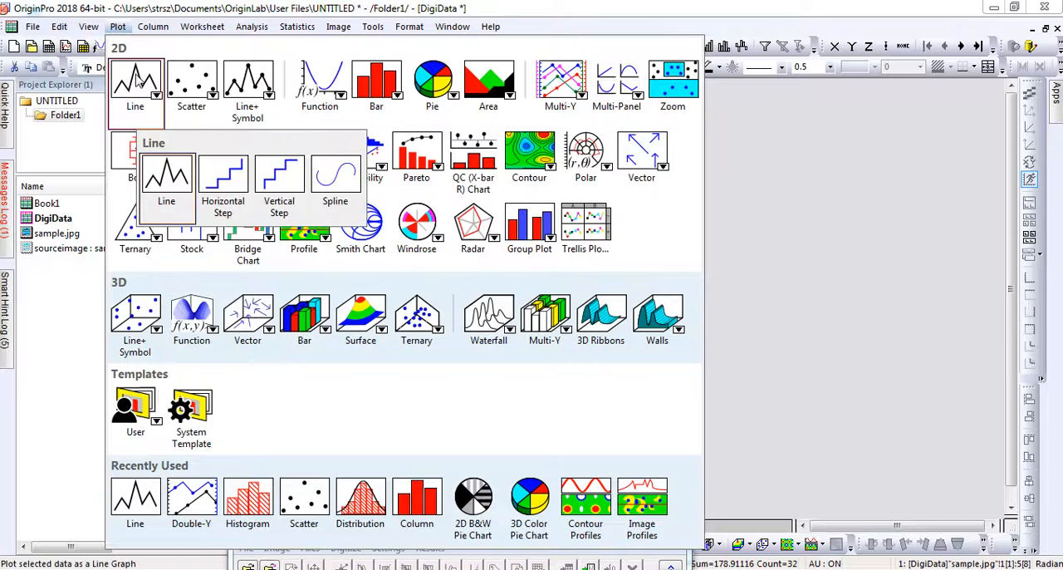
click(177, 193)
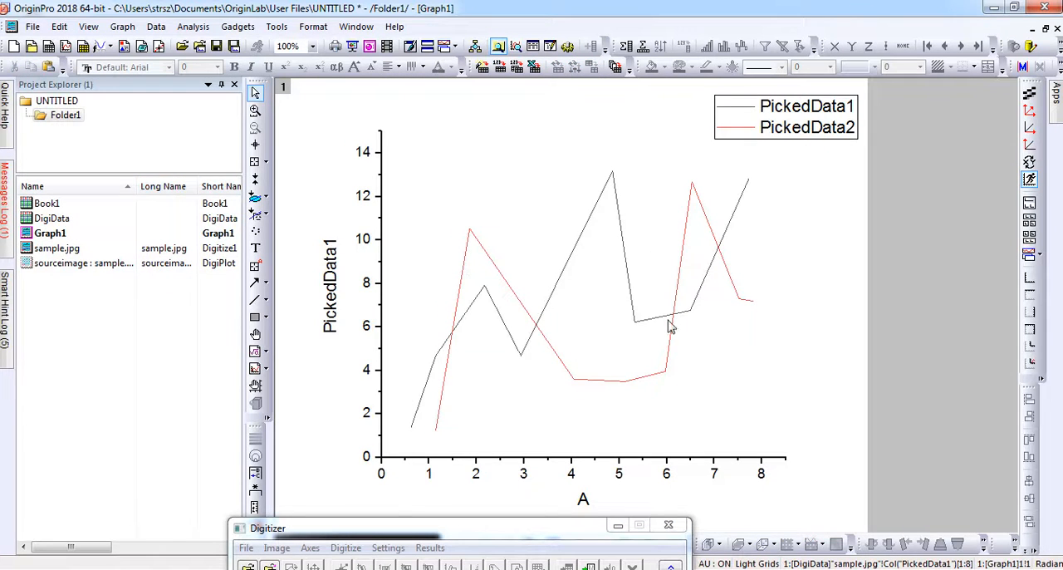
Step: Compare the new line graph with the original sample image in the Windows photo viewer, and move the Digitizer window clear of the graph
click(525, 569)
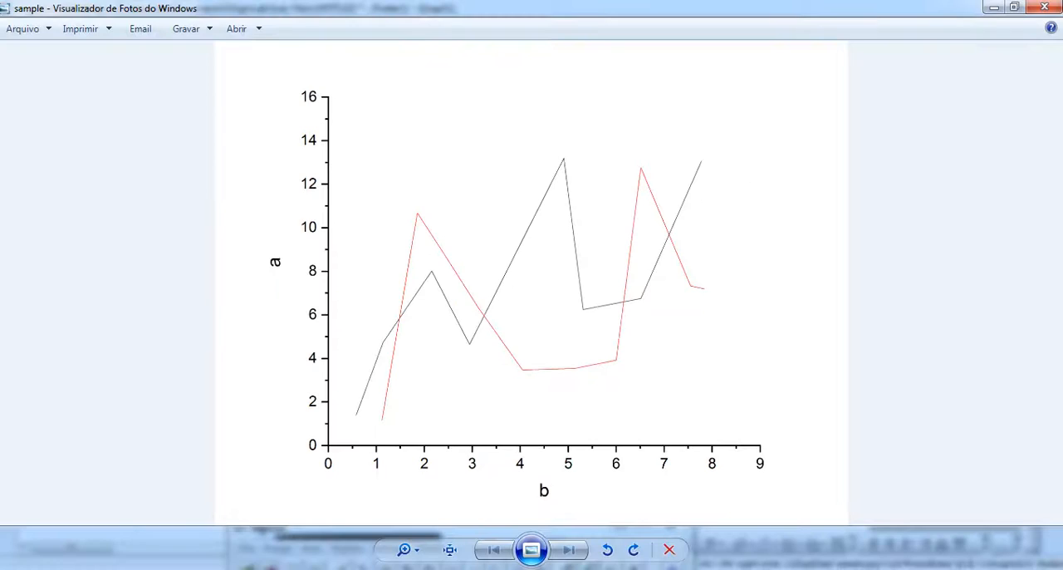
click(525, 569)
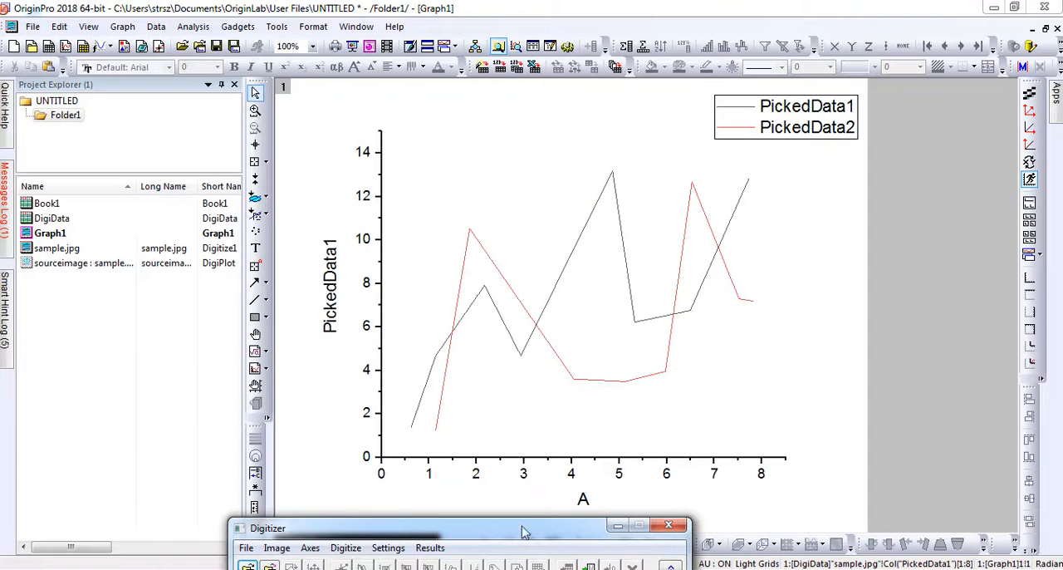
drag(524, 532, 540, 554)
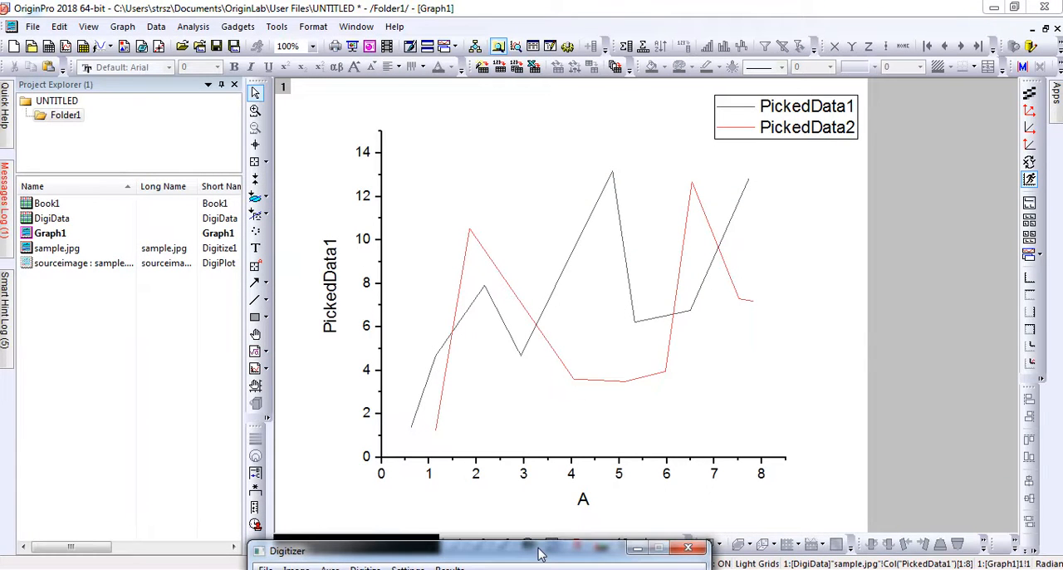